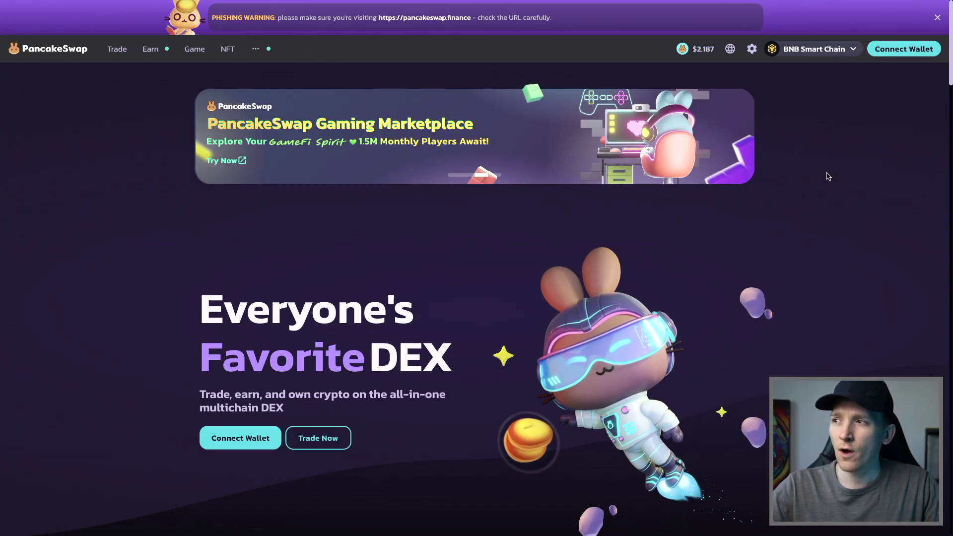
# Check the official PancakeSwap website address given in the phishing warning banner
pyautogui.moveTo(814, 49)
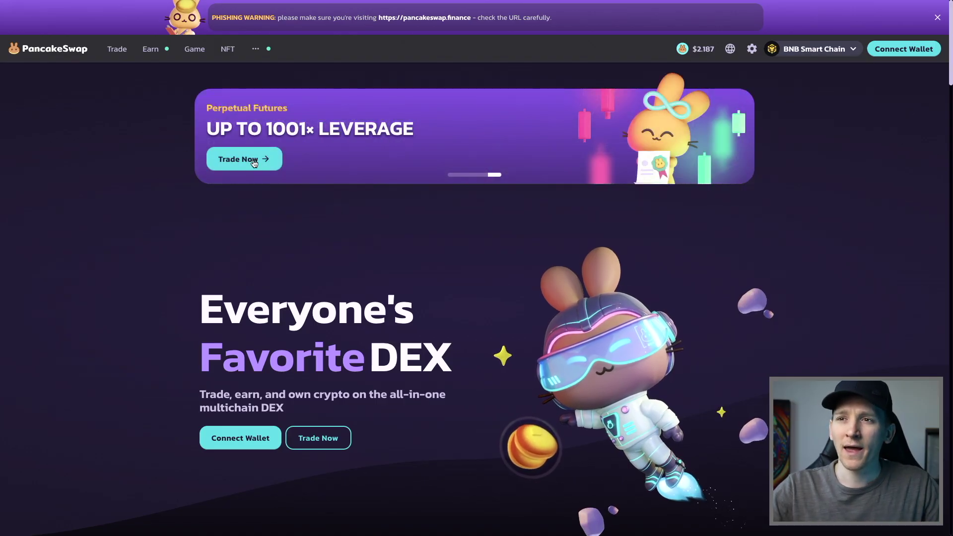
pyautogui.moveTo(117, 49)
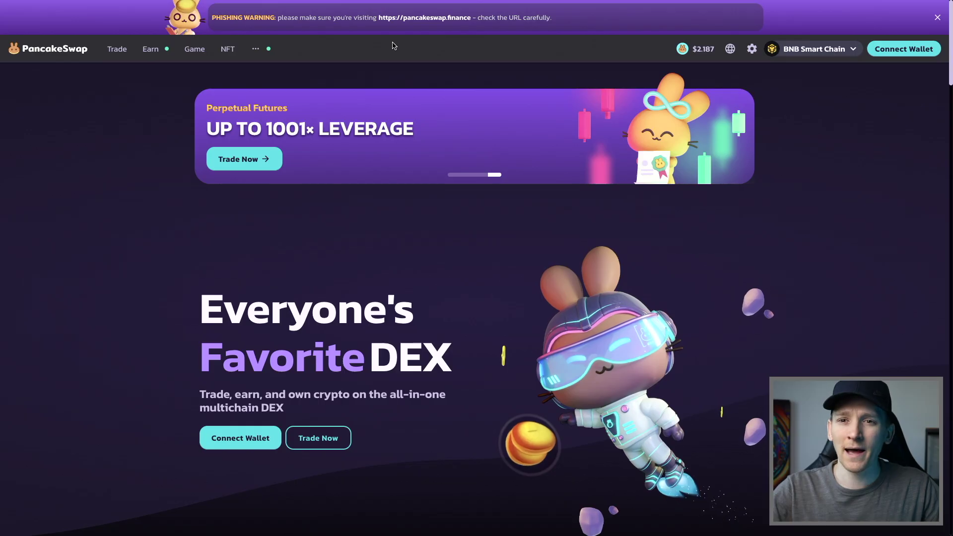
pyautogui.moveTo(382, 17); pyautogui.dragTo(467, 19)
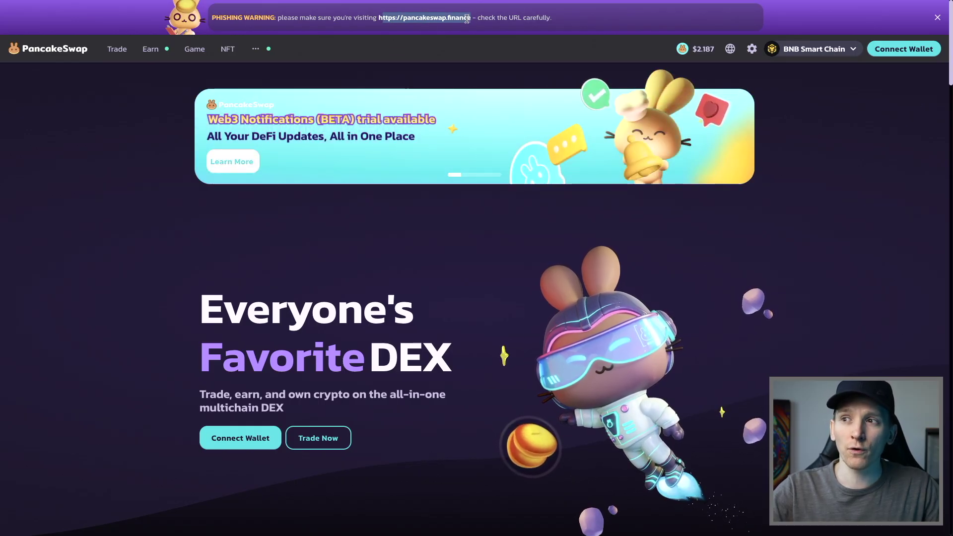
pyautogui.click(461, 26)
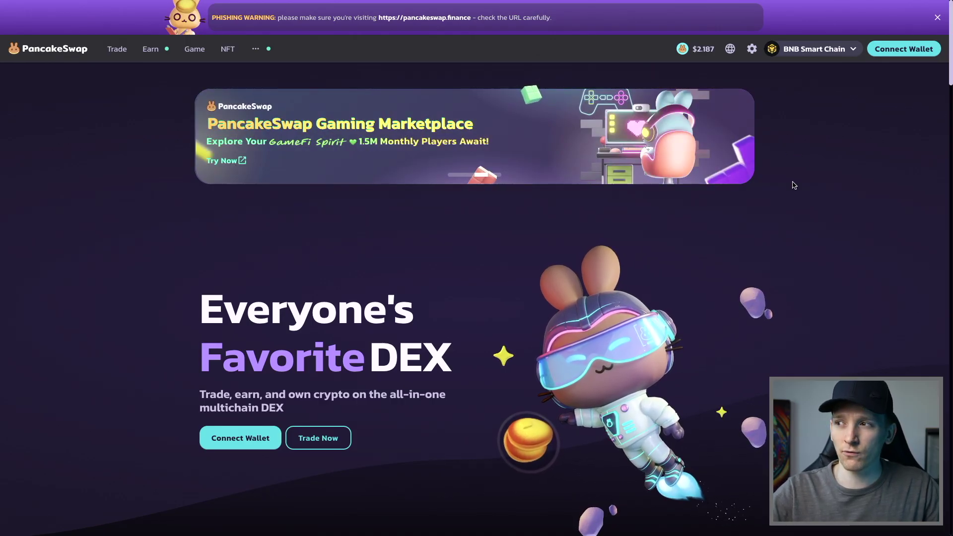
# Look over the wallets offered for connecting and the list of supported networks
pyautogui.click(901, 55)
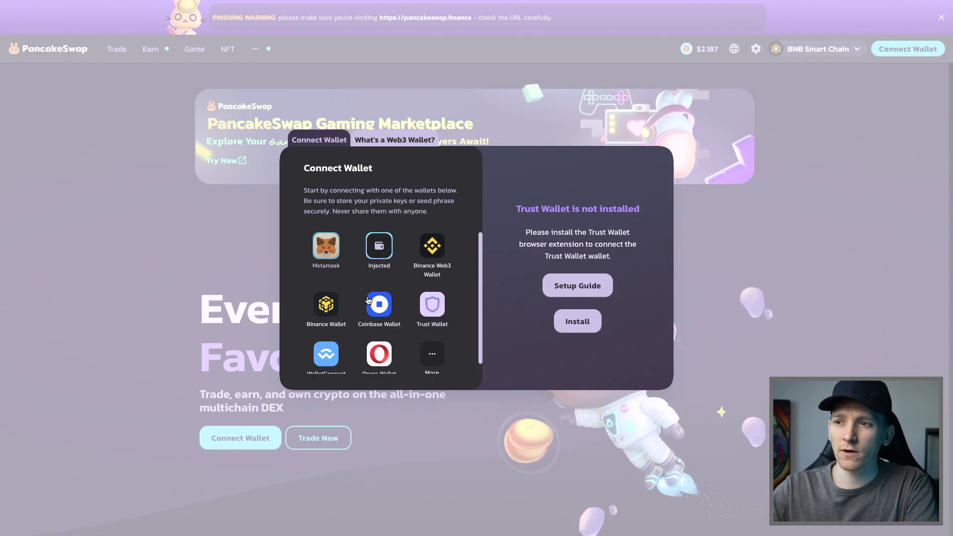
pyautogui.click(776, 218)
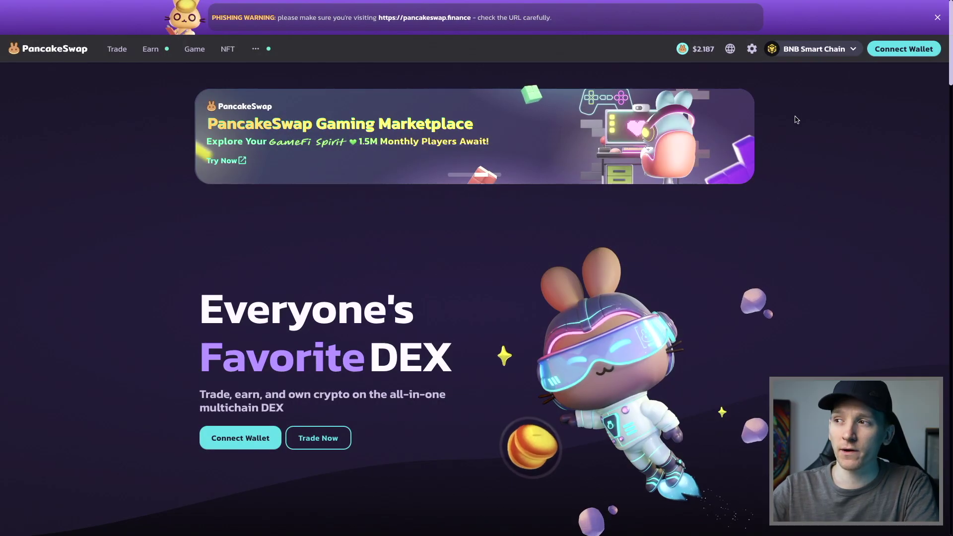
pyautogui.moveTo(831, 54)
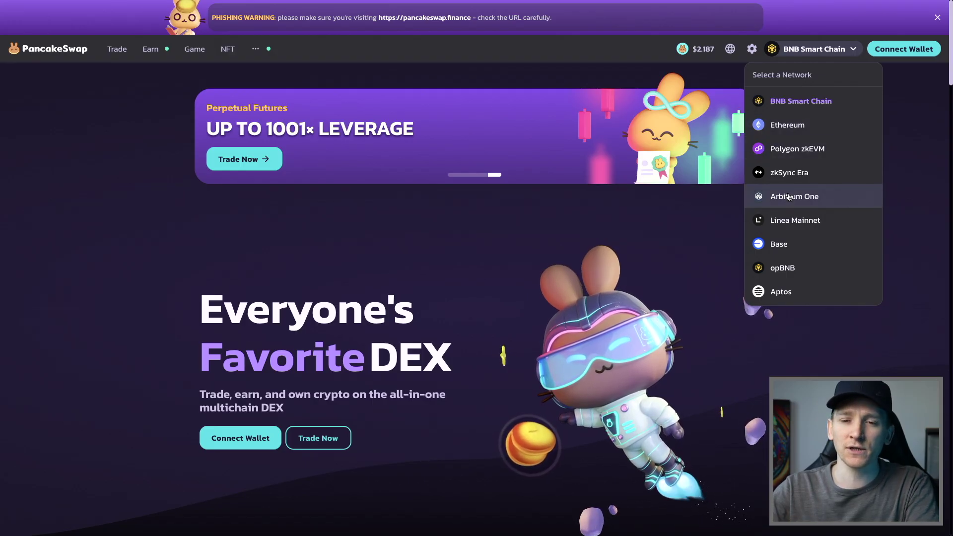
# Connect the MetaMask wallet to PancakeSwap on BNB Smart Chain
pyautogui.click(904, 49)
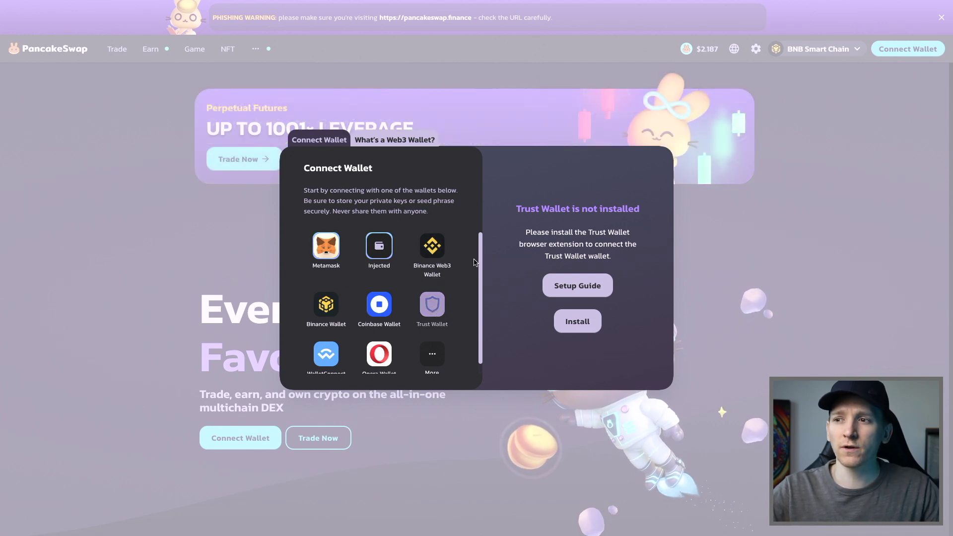
pyautogui.scroll(-1, 374, 296)
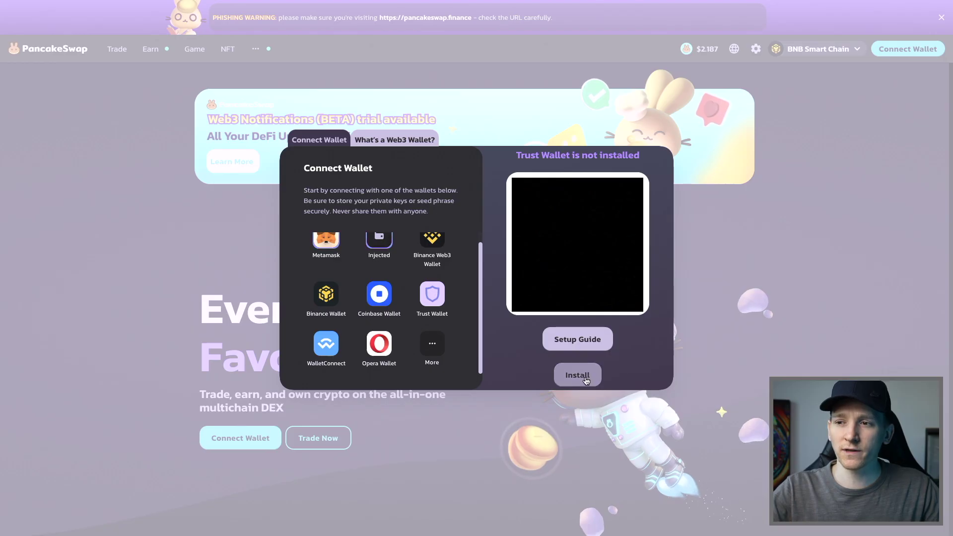
pyautogui.scroll(1, 329, 319)
pyautogui.click(326, 249)
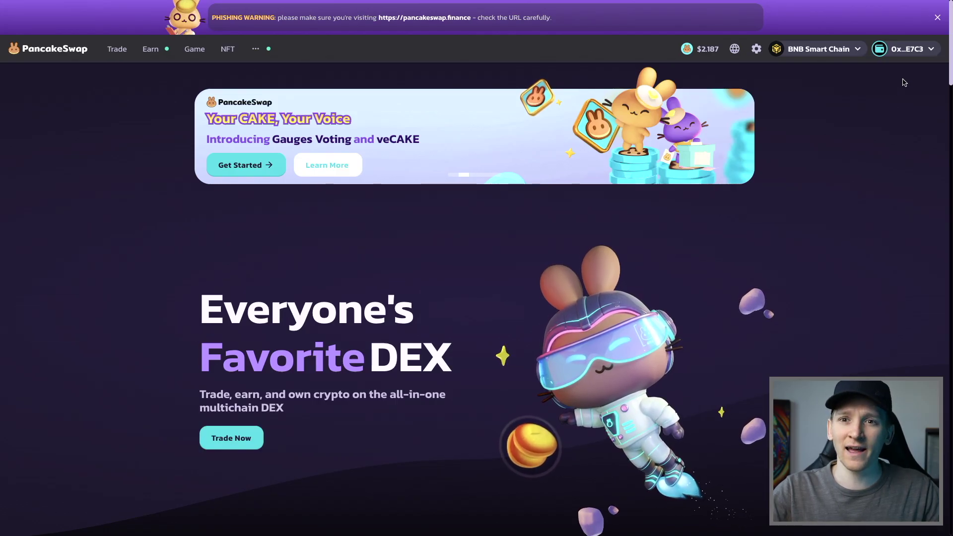
# Disconnect the current wallet and connect with Trust Wallet instead, approving the DApp connection in the mobile app
pyautogui.moveTo(903, 70)
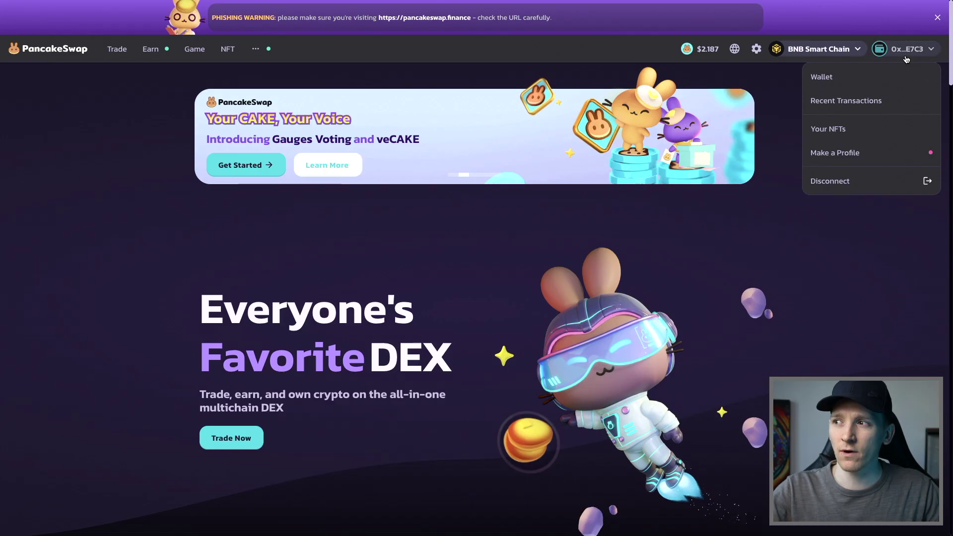
pyautogui.click(829, 181)
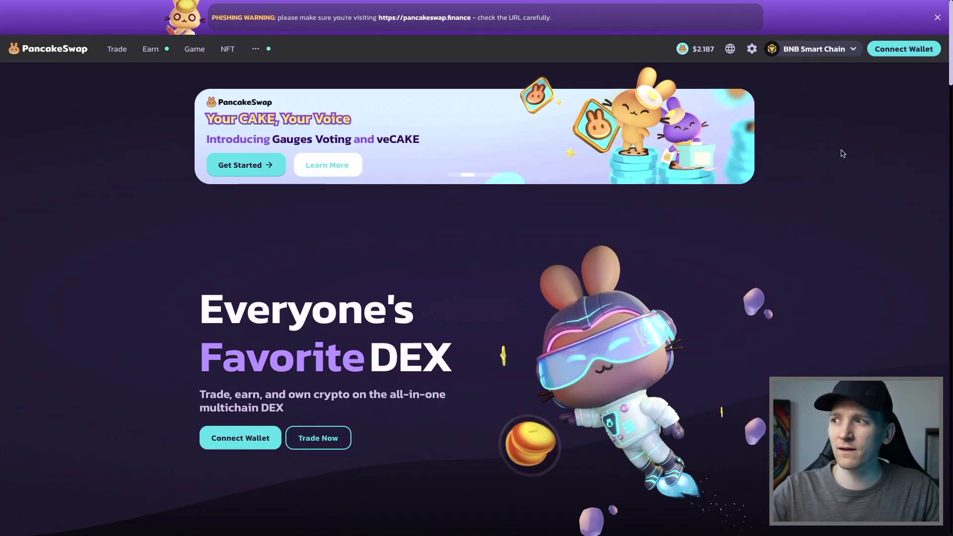
pyautogui.click(892, 49)
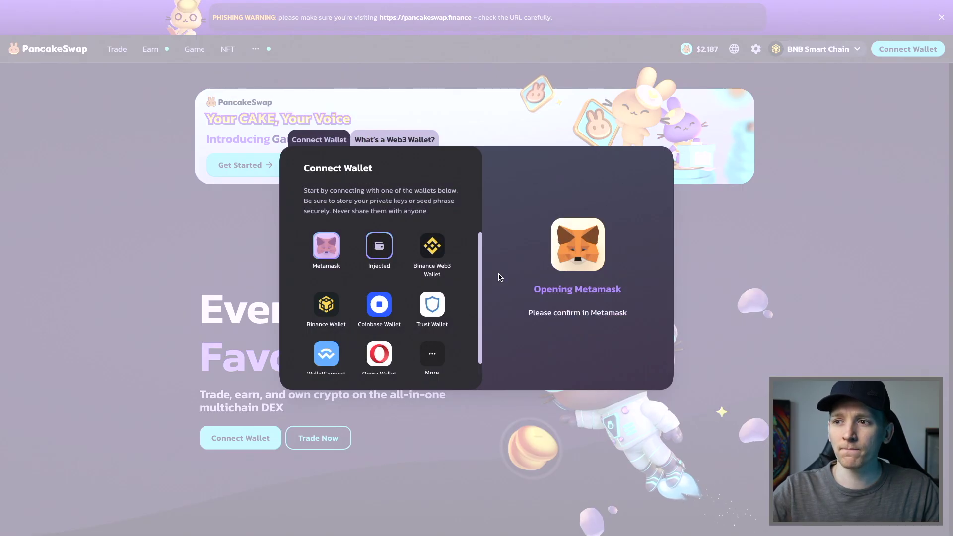
pyautogui.click(432, 311)
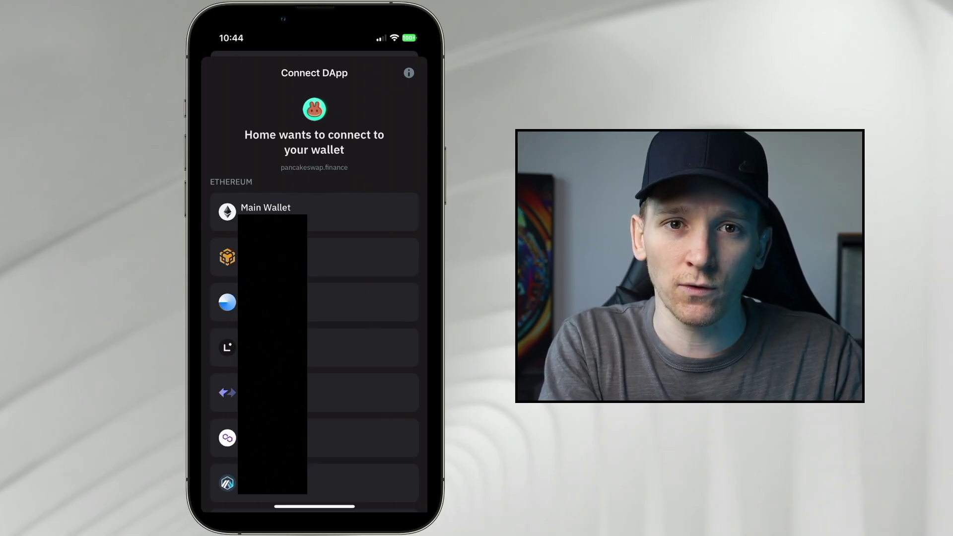
pyautogui.scroll(-5, 314, 297)
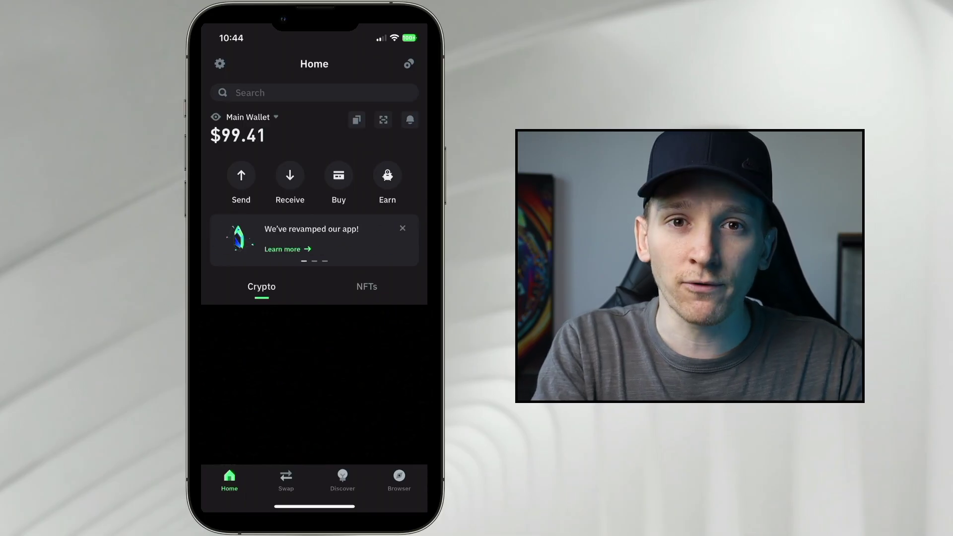
# Open the built-in browser of the mobile wallet app and start entering a website address
pyautogui.click(399, 479)
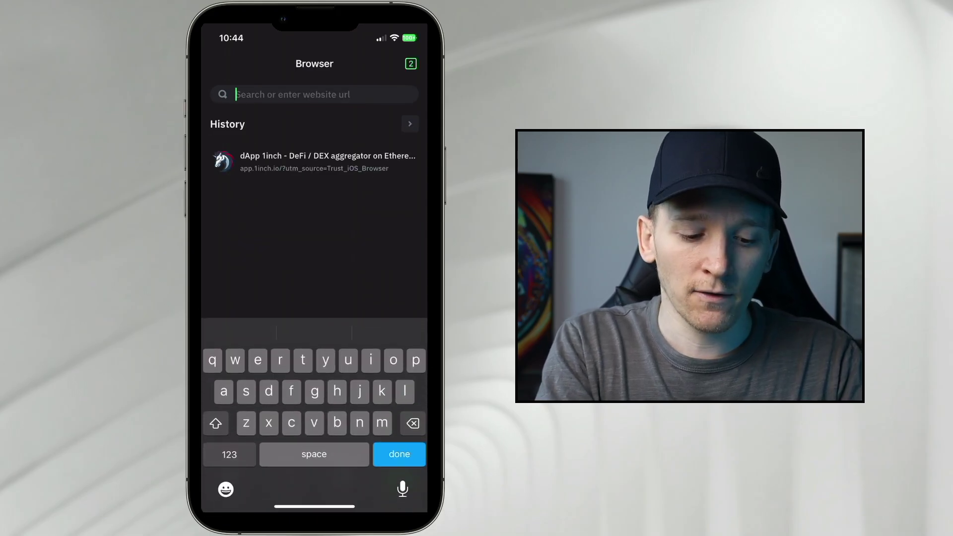
pyautogui.write('hrtp')
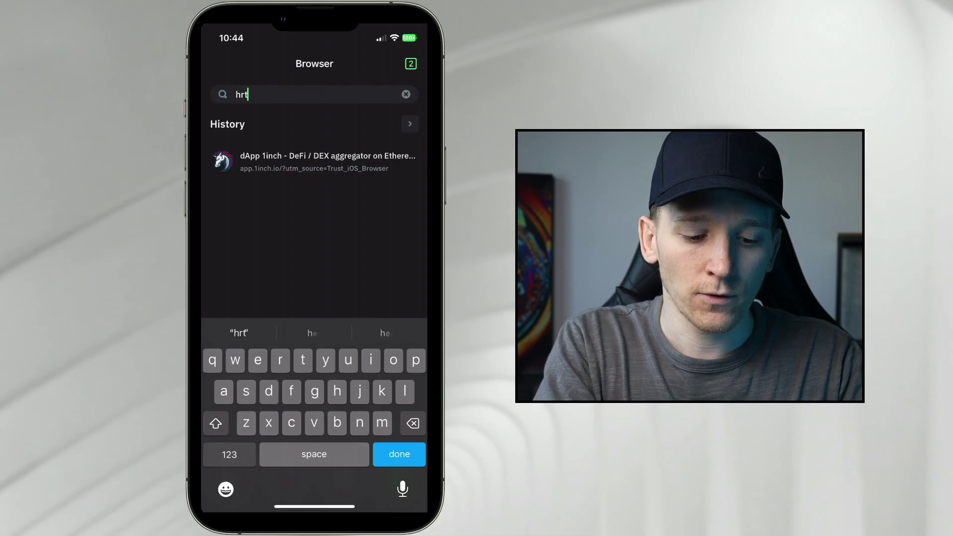
pyautogui.press('BackSpace')
pyautogui.press('BackSpace')
pyautogui.press('BackSpace')
pyautogui.press('BackSpace')
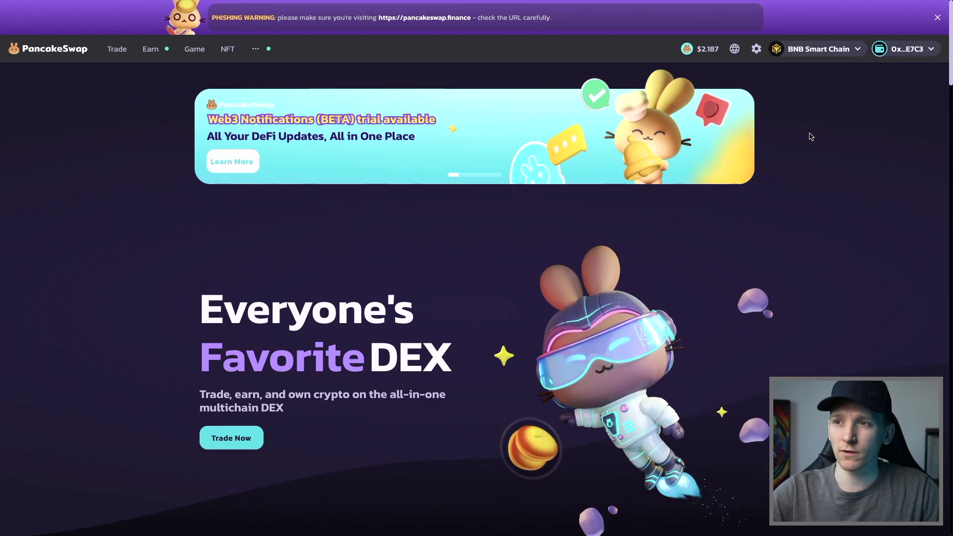
# Try to switch the network to Polygon zkEVM, declining the network change in MetaMask
pyautogui.moveTo(834, 59)
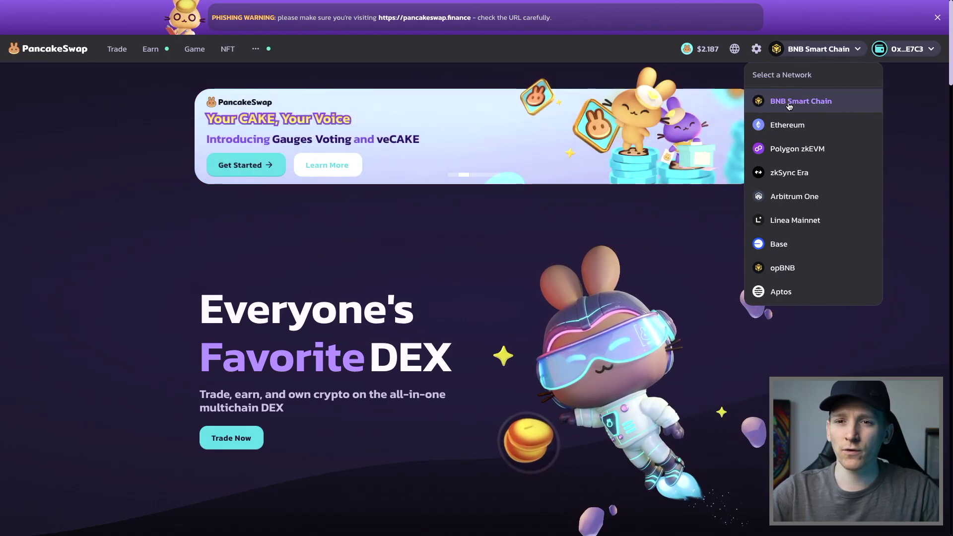
pyautogui.click(787, 150)
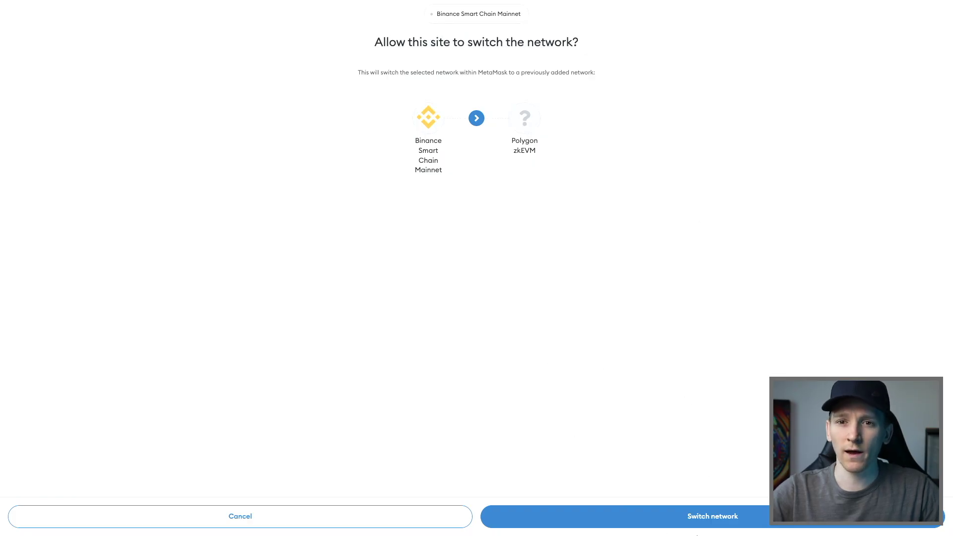
pyautogui.click(292, 525)
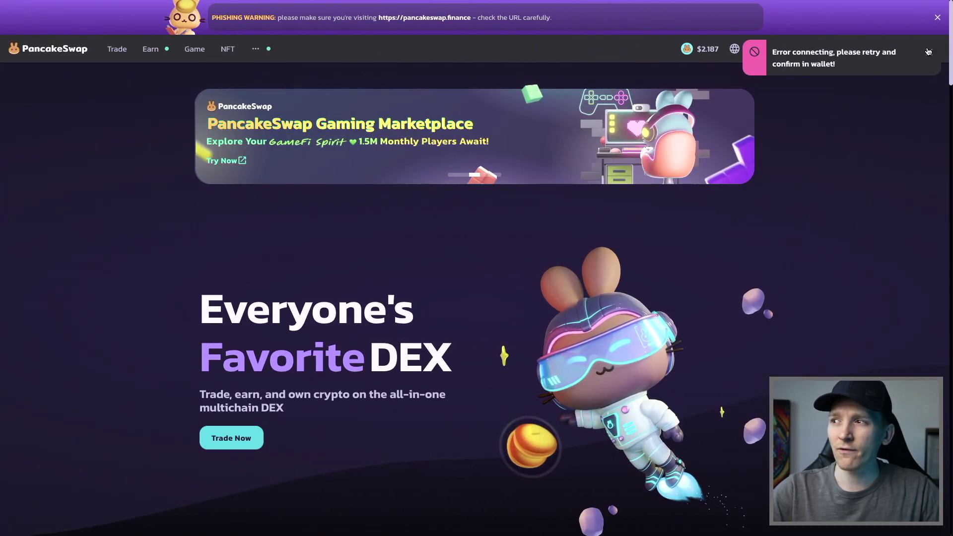
pyautogui.click(927, 52)
pyautogui.click(818, 49)
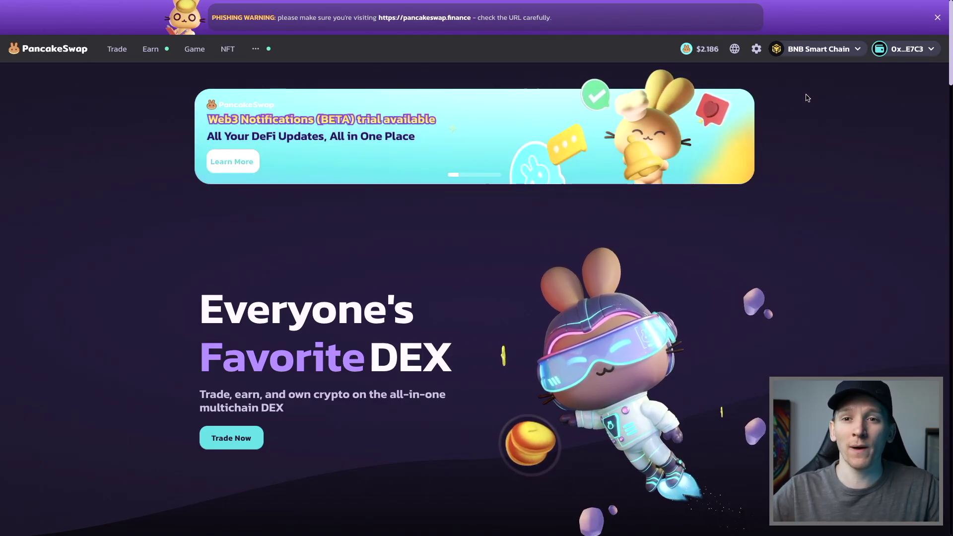
pyautogui.moveTo(813, 55)
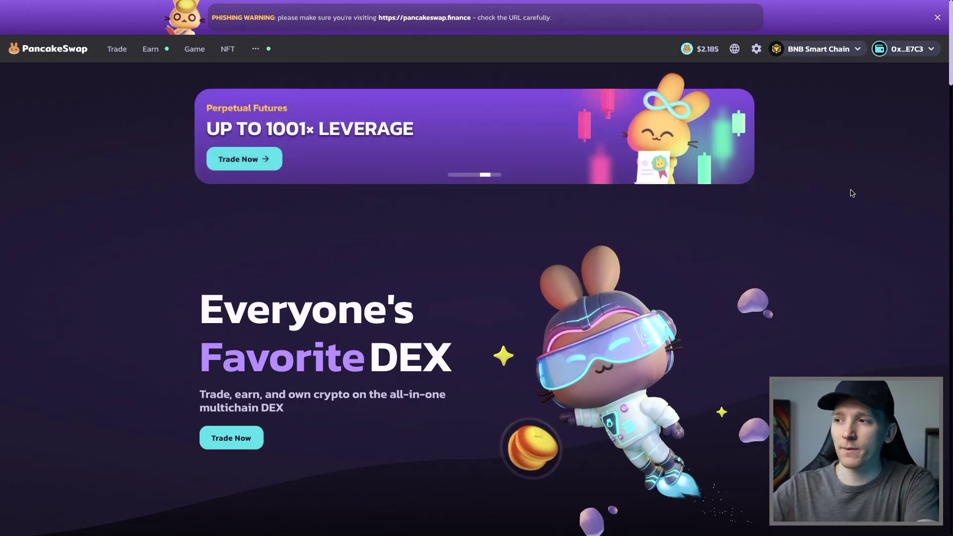
# Switch to Binance's Withdraw Crypto page and paste the wallet address as the destination for the BNB withdrawal
pyautogui.hotkey('alt', 'shift', 'm')
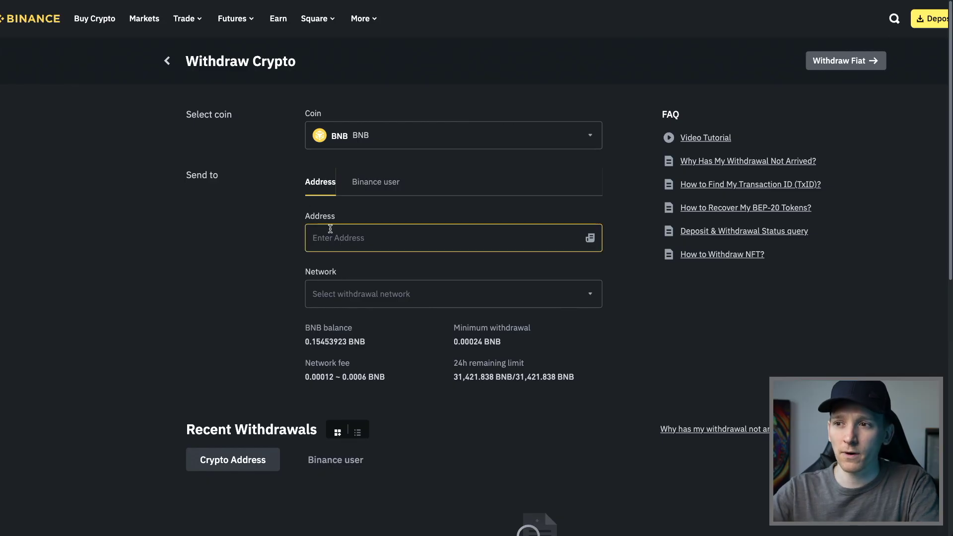
pyautogui.moveTo(208, 61); pyautogui.dragTo(283, 61)
pyautogui.click(281, 62)
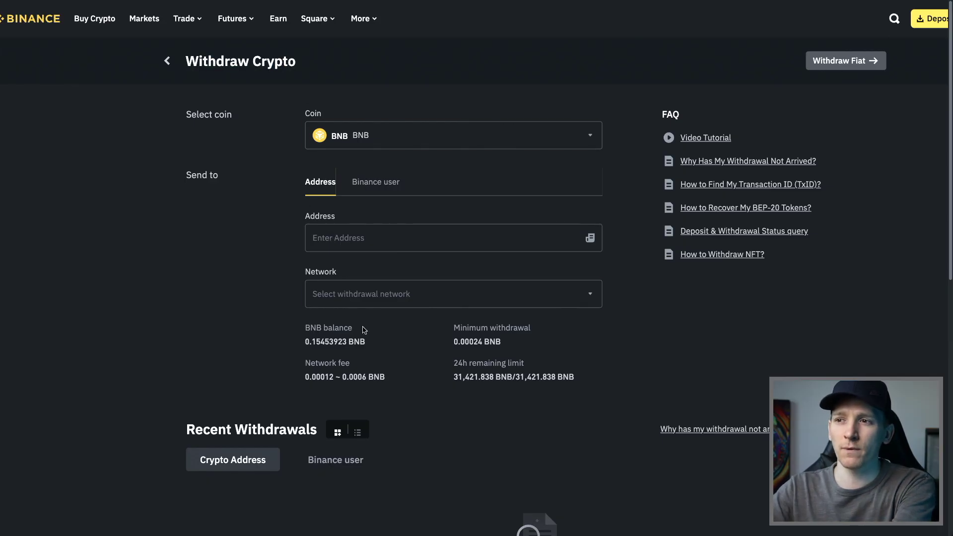
pyautogui.click(358, 229)
pyautogui.hotkey('ctrl', 'v')
pyautogui.click(191, 257)
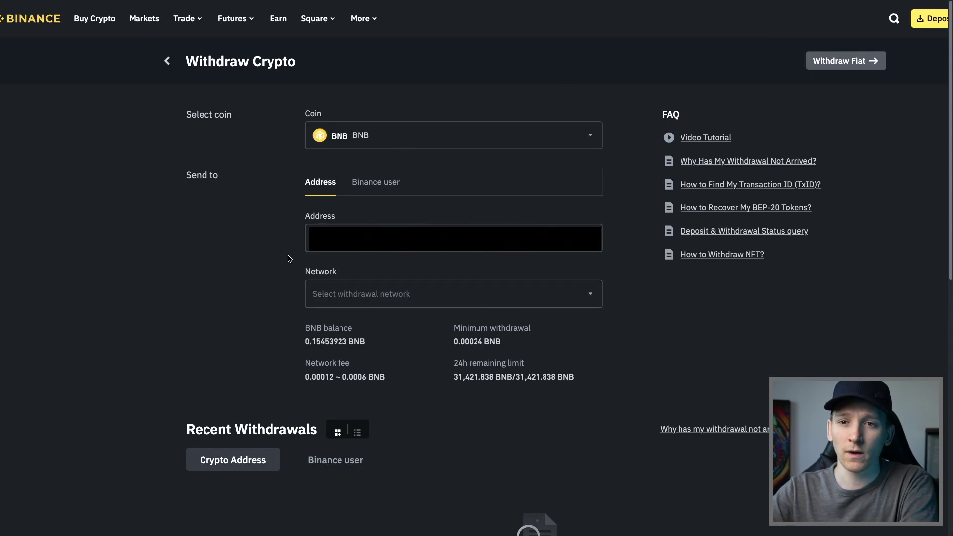
# Choose and confirm BSC BNB Smart Chain (BEP20) as the withdrawal network and set the amount to the maximum
pyautogui.click(384, 295)
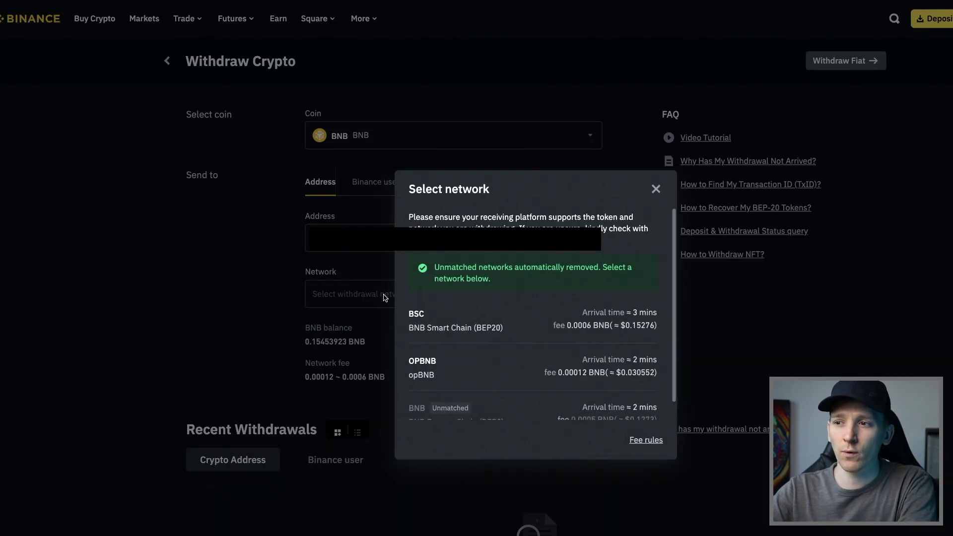
pyautogui.click(474, 323)
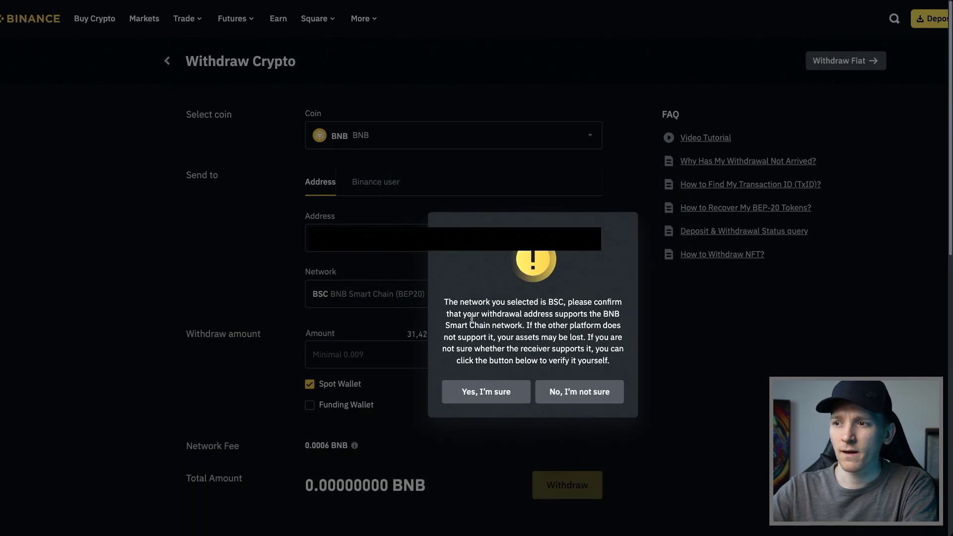
pyautogui.click(495, 392)
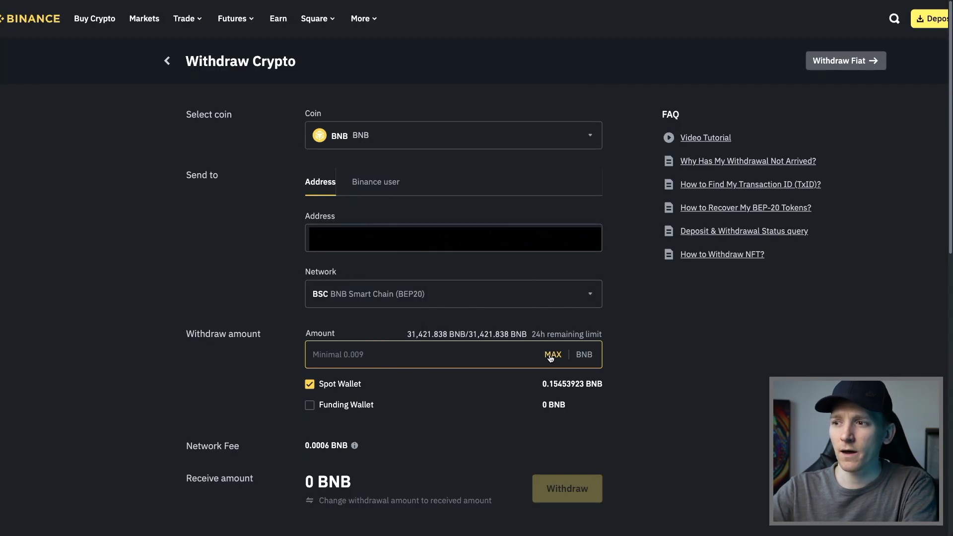
pyautogui.click(551, 355)
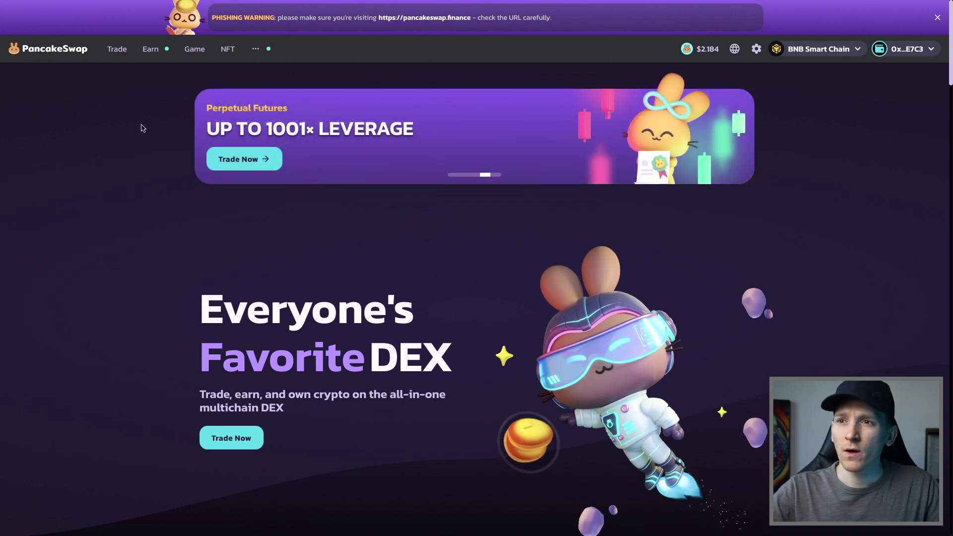
# Open PancakeSwap's token swap page and select USDT as the token to receive for BNB
pyautogui.moveTo(117, 50)
pyautogui.click(120, 80)
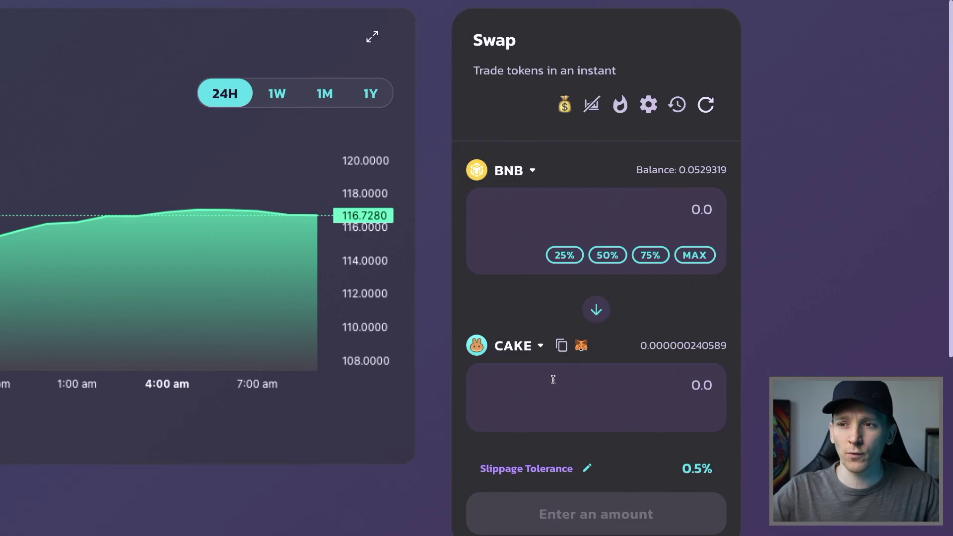
pyautogui.click(534, 349)
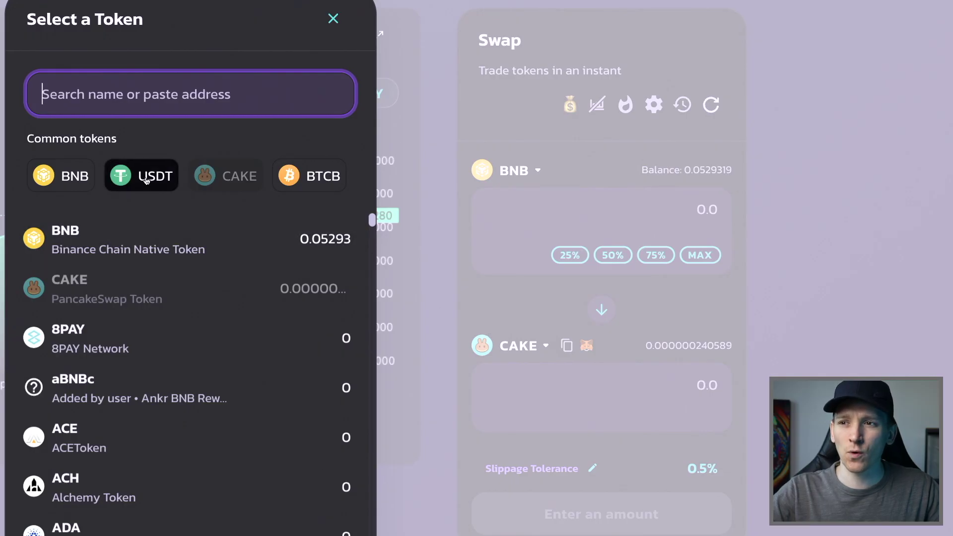
pyautogui.click(146, 181)
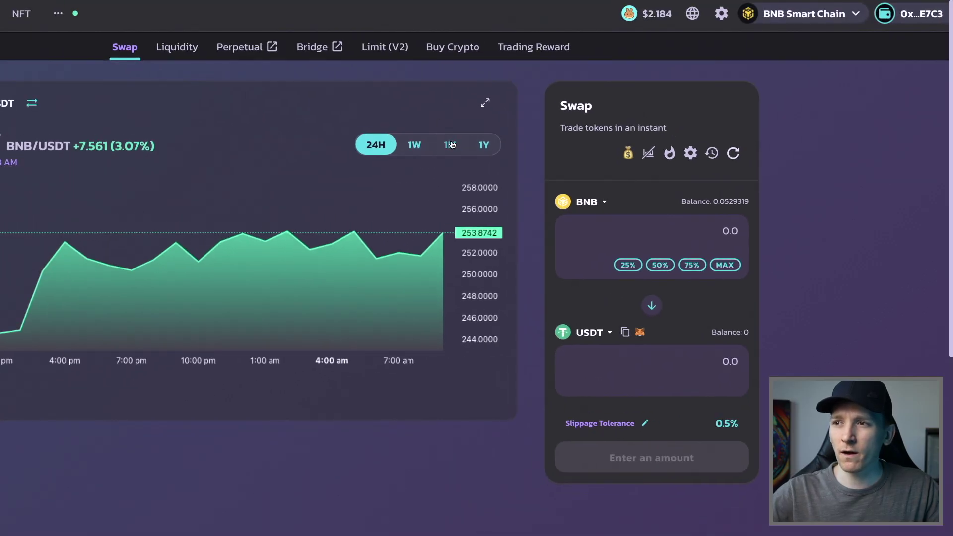
# Show the BNB/USDT price chart over one month and examine the whole curve
pyautogui.click(450, 144)
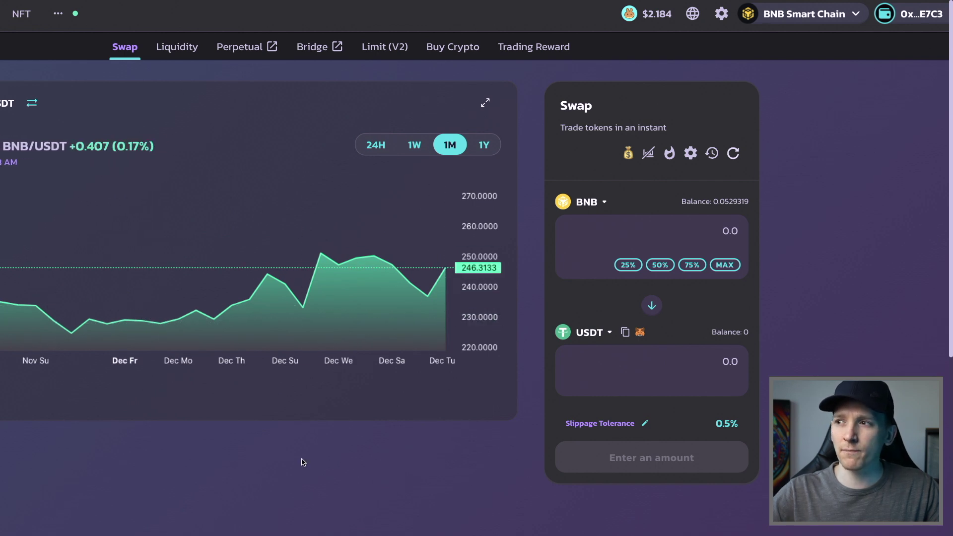
pyautogui.hscroll(-3, 351, 418)
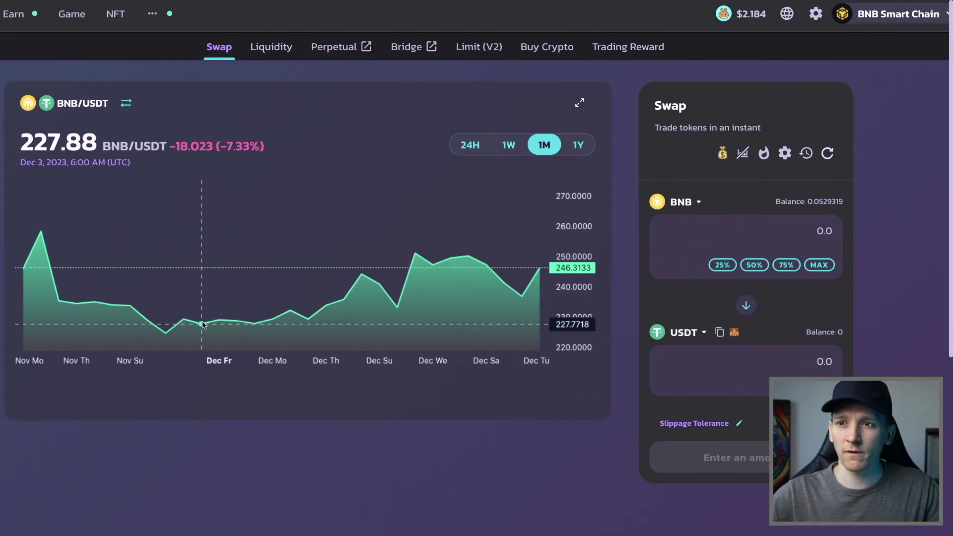
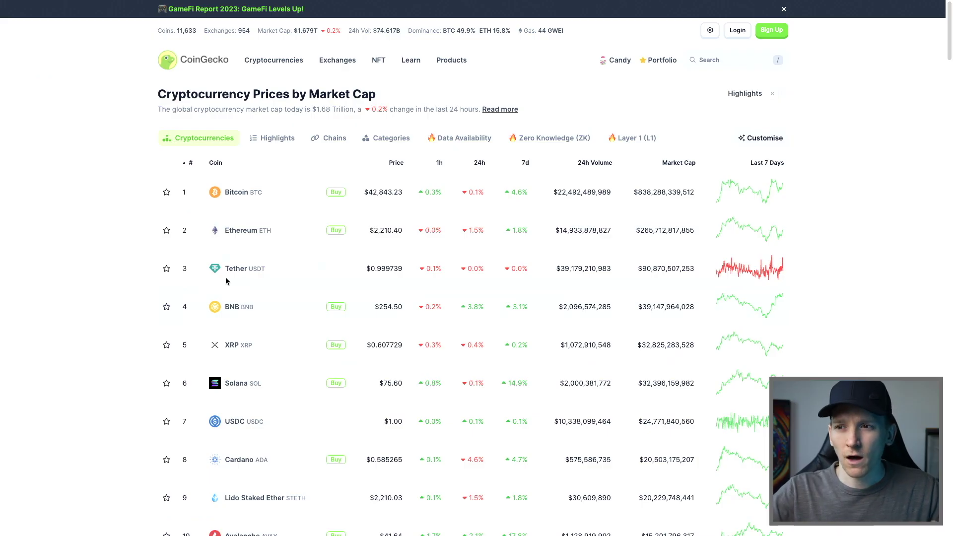
# Copy Tether's BNB Smart Chain contract address from its CoinGecko page and use it to select USDT as the receiving token on PancakeSwap
pyautogui.click(238, 269)
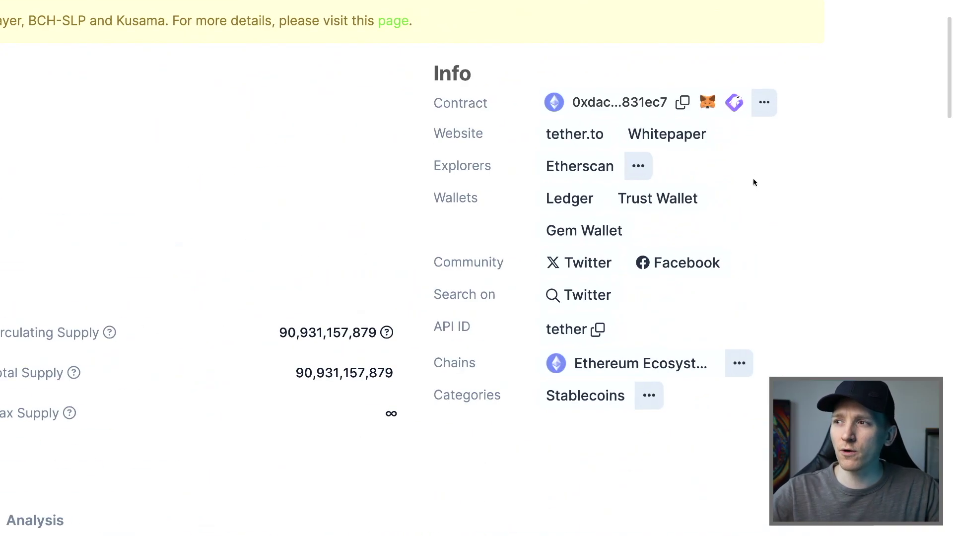
pyautogui.scroll(1, 753, 182)
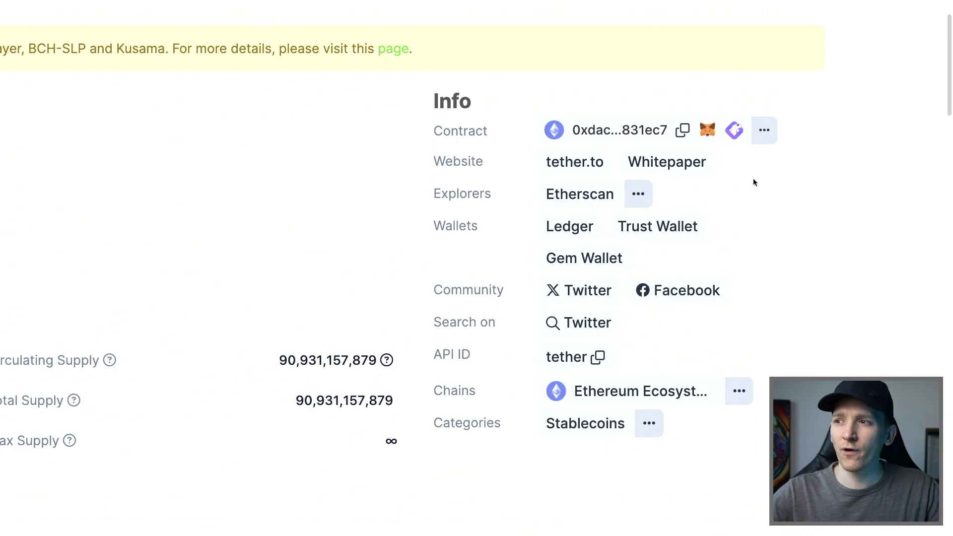
pyautogui.hscroll(2, 753, 183)
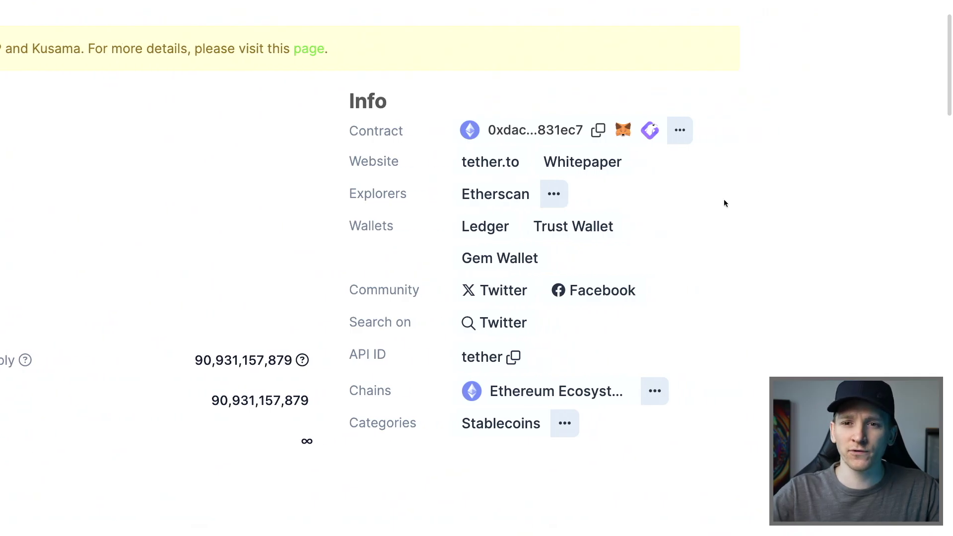
pyautogui.click(682, 131)
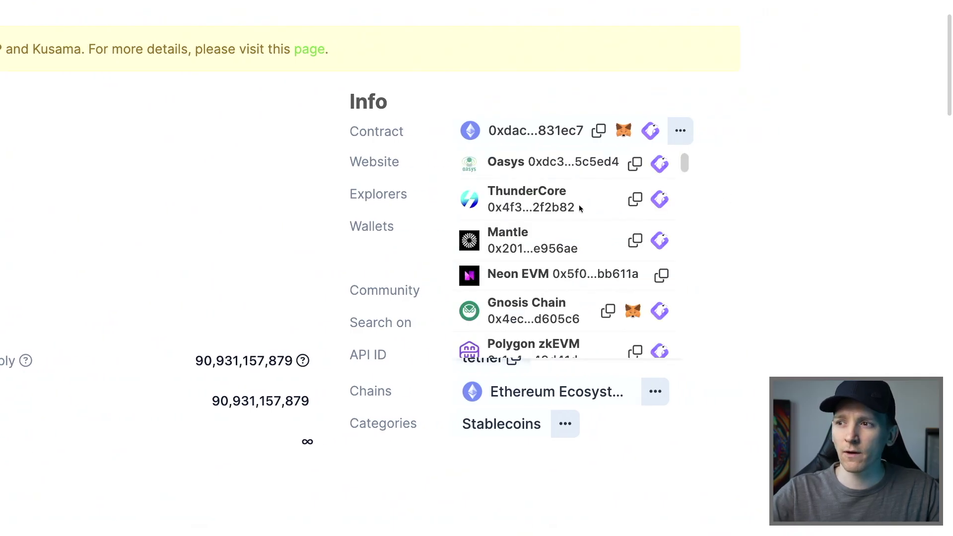
pyautogui.scroll(-3, 558, 223)
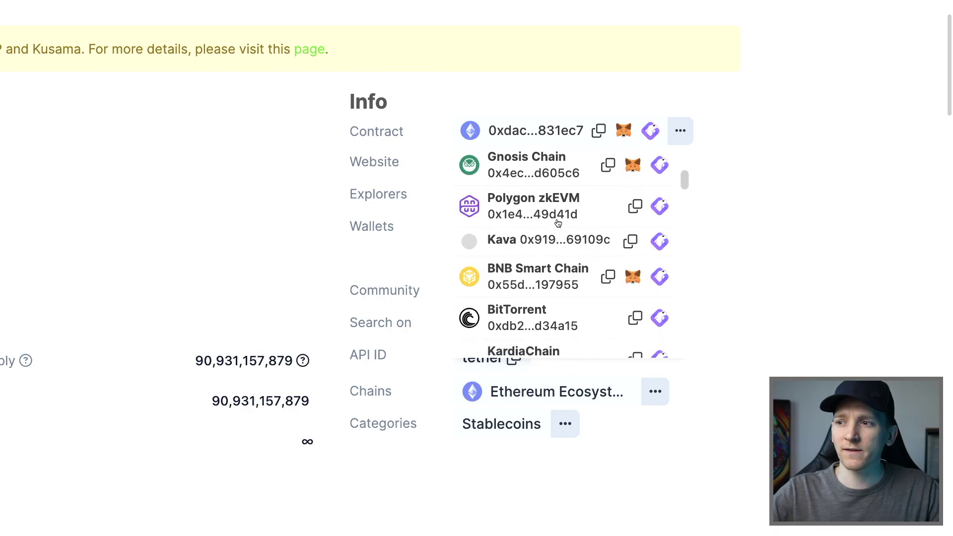
pyautogui.scroll(-1, 558, 223)
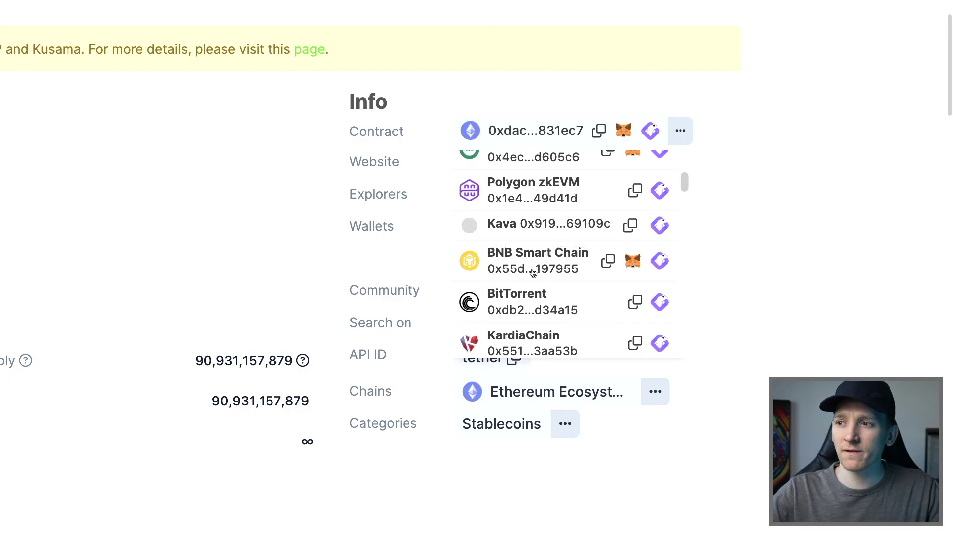
pyautogui.click(605, 261)
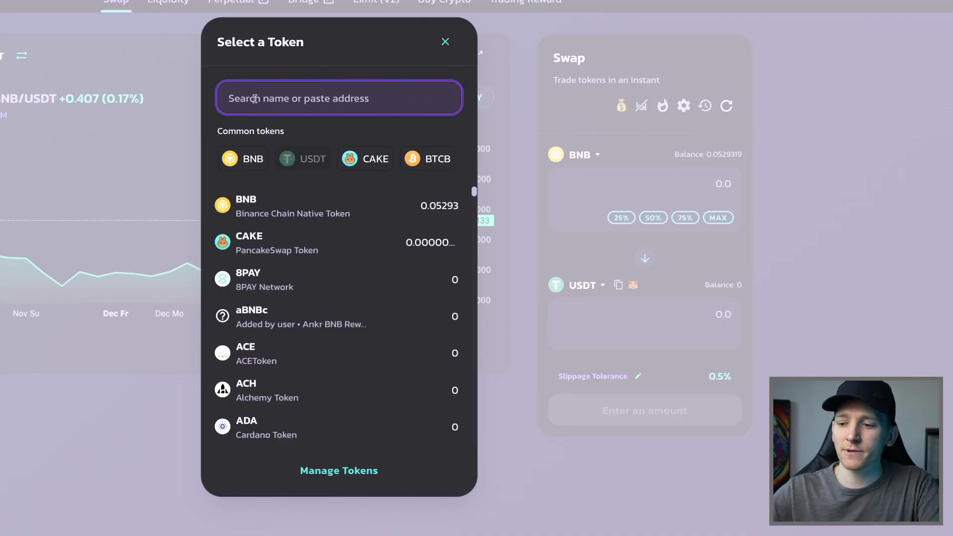
pyautogui.hotkey('ctrl', 'v')
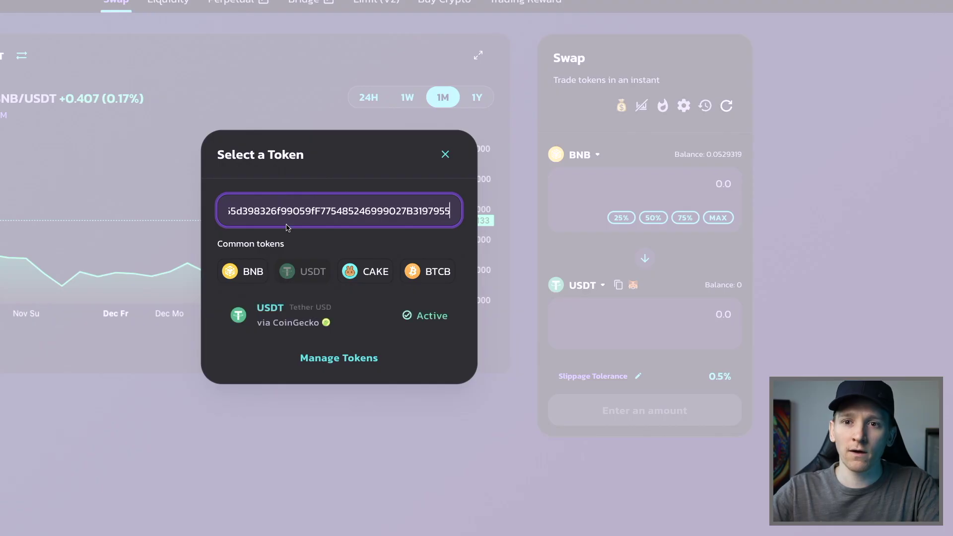
pyautogui.click(271, 314)
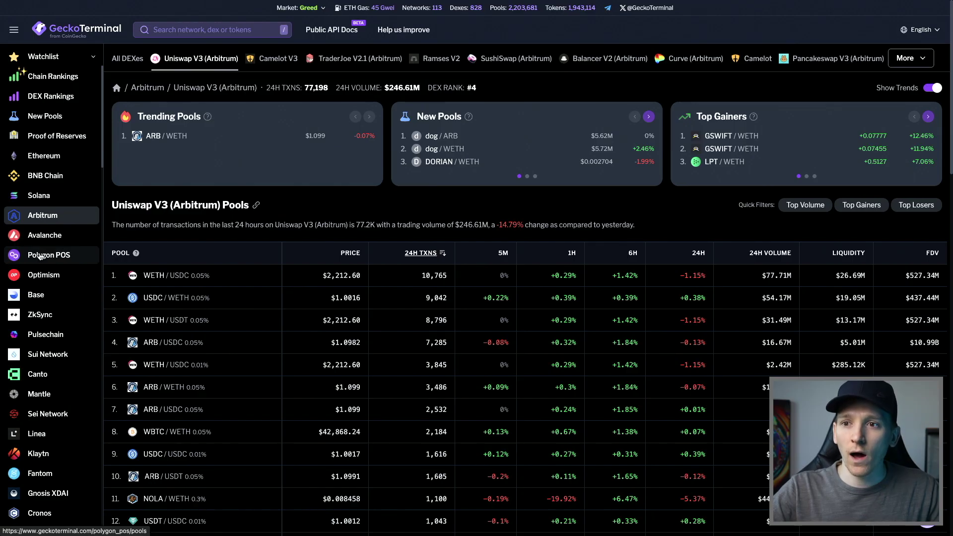
# Switch to GeckoTerminal and browse the liquidity pools listed for Base and for BNB Chain
pyautogui.click(36, 300)
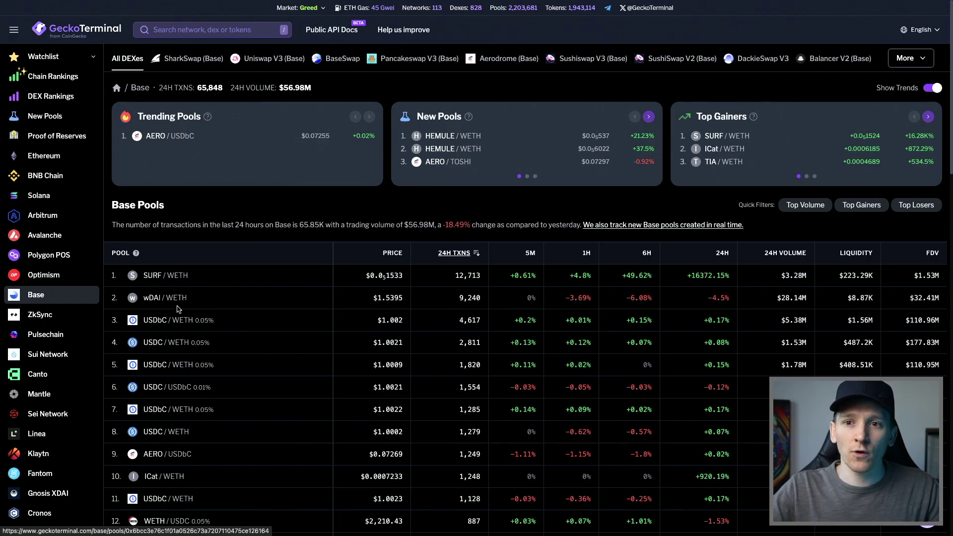
pyautogui.click(41, 180)
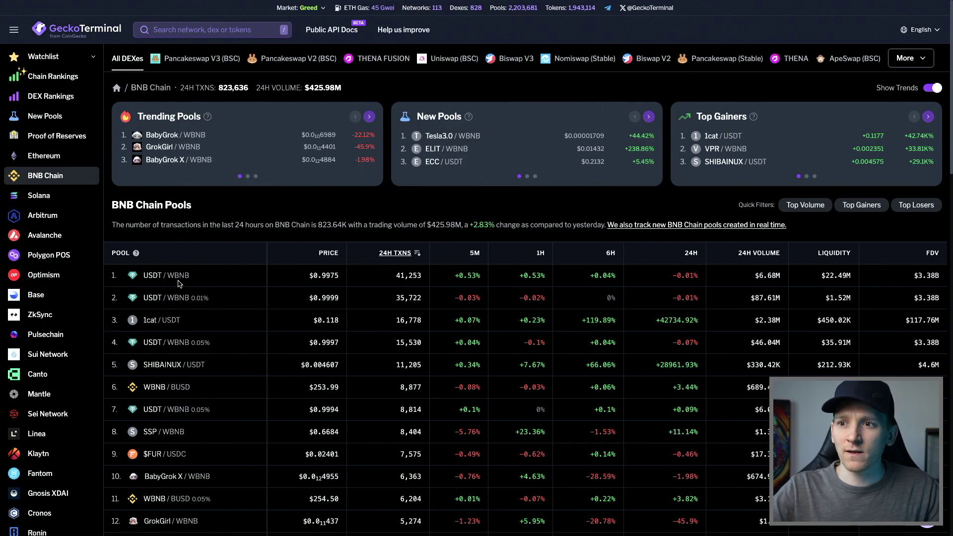
pyautogui.scroll(-1, 150, 368)
pyautogui.scroll(-1, 151, 368)
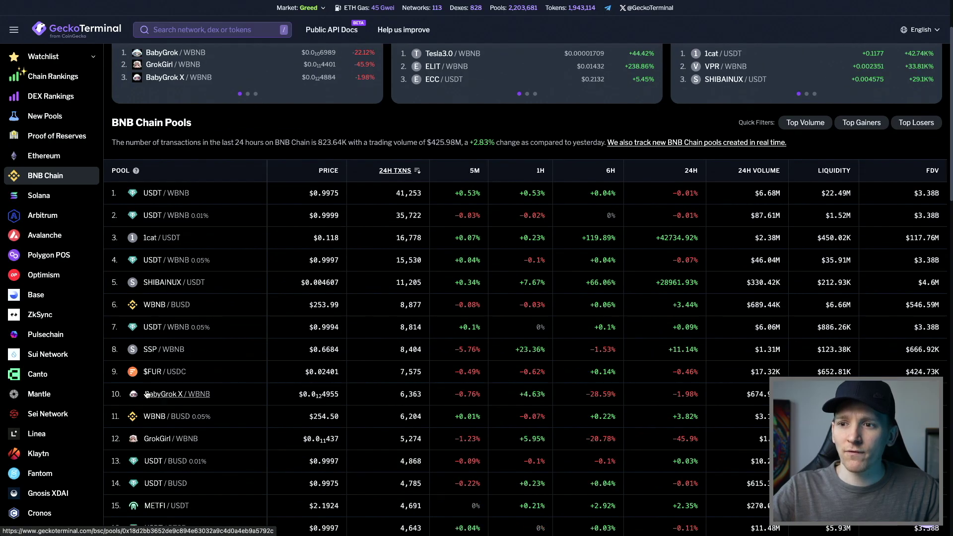
pyautogui.scroll(2, 193, 412)
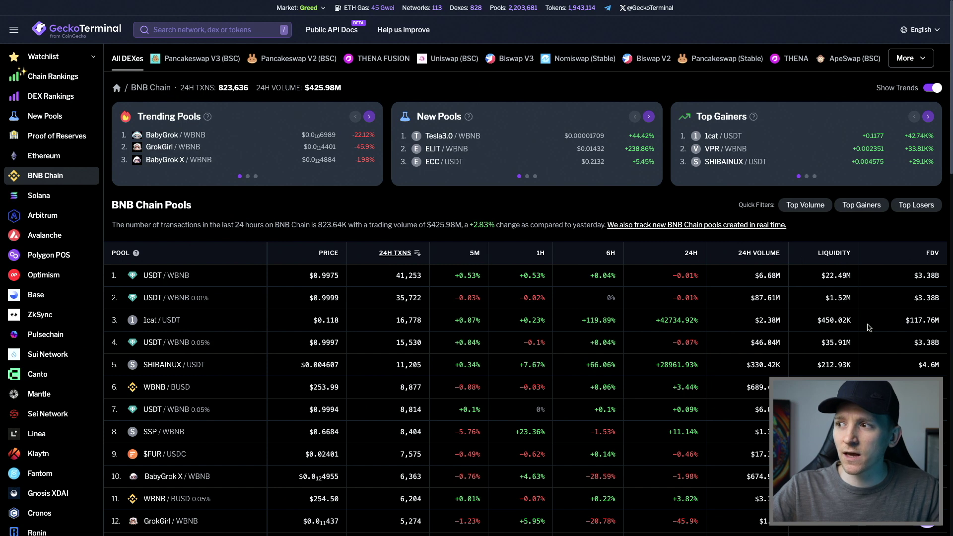
# Copy the USDT contract address from the first USDT/WBNB pool's page and revisit the receiving-token selection on PancakeSwap
pyautogui.click(169, 277)
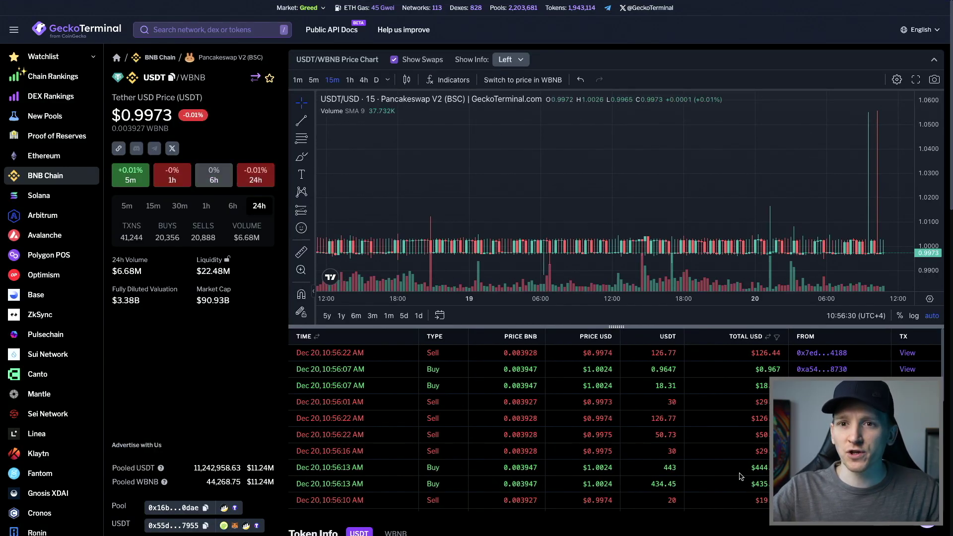
pyautogui.scroll(-4, 107, 282)
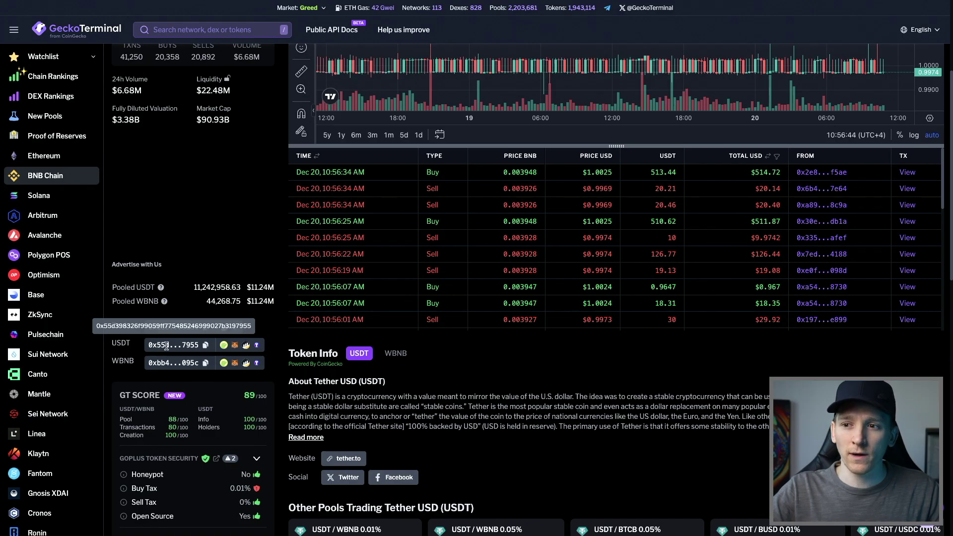
pyautogui.click(204, 343)
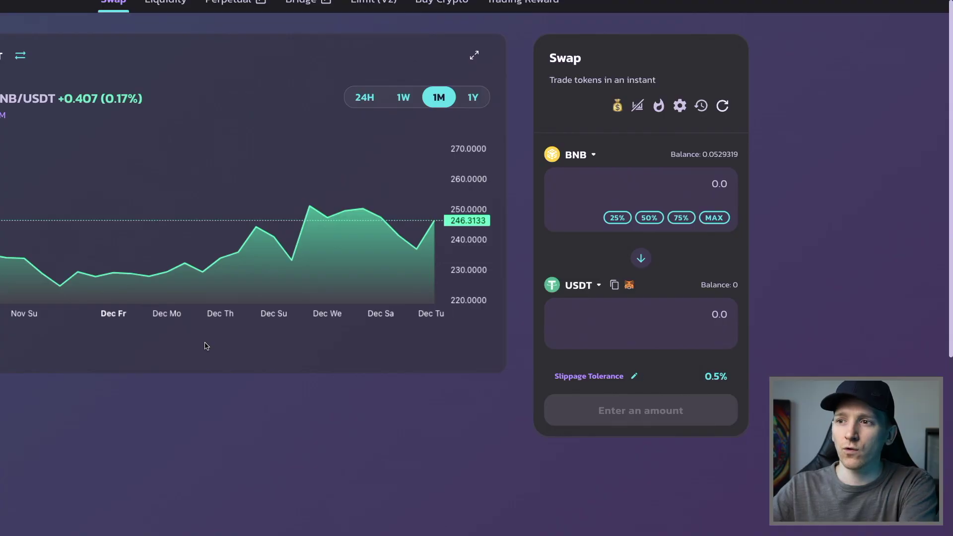
pyautogui.click(578, 286)
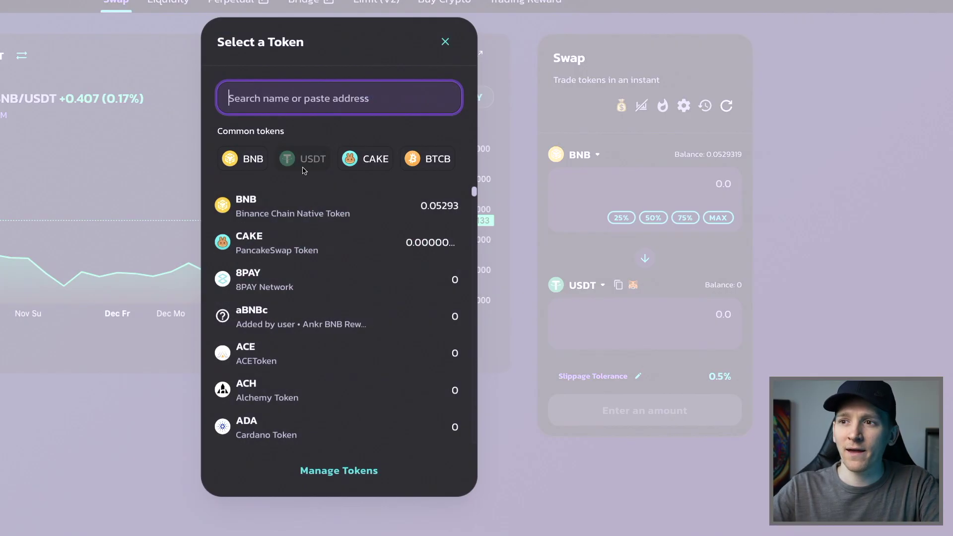
pyautogui.click(445, 42)
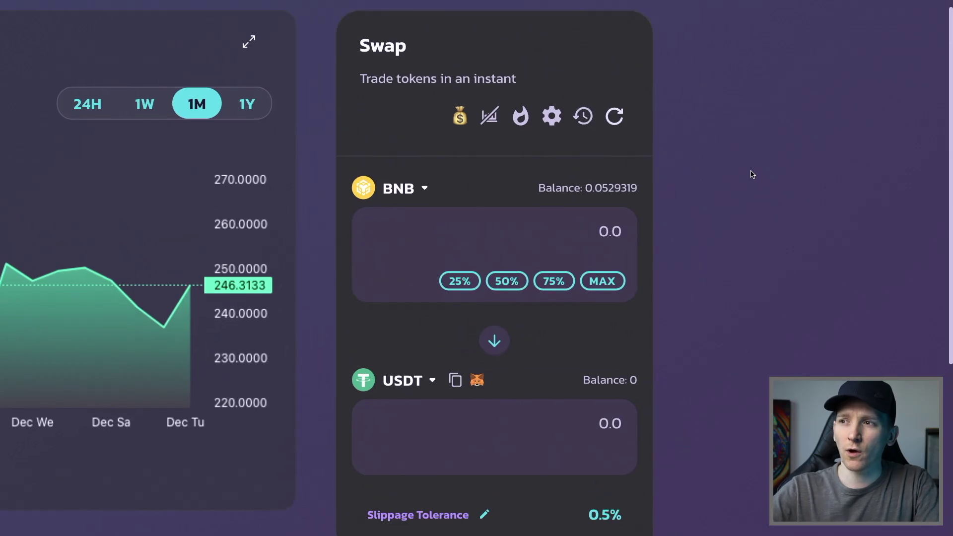
# Set the swap's default transaction speed to Default and check the explanation of Expert Mode in the settings
pyautogui.click(552, 117)
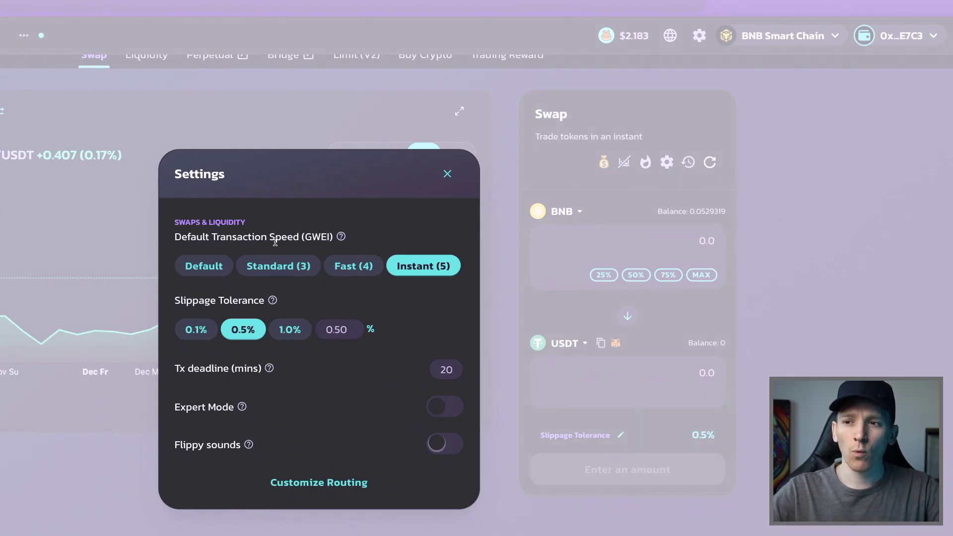
pyautogui.click(206, 268)
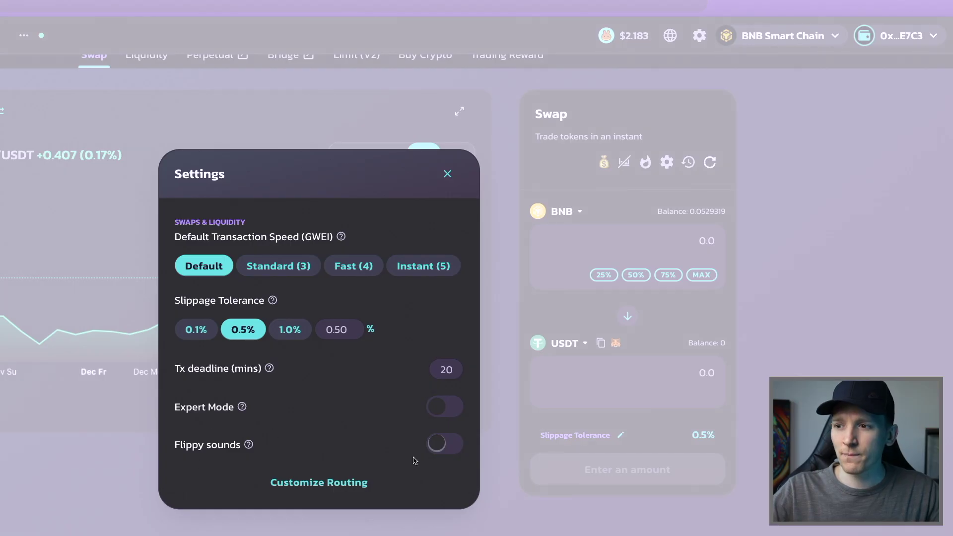
pyautogui.moveTo(242, 406)
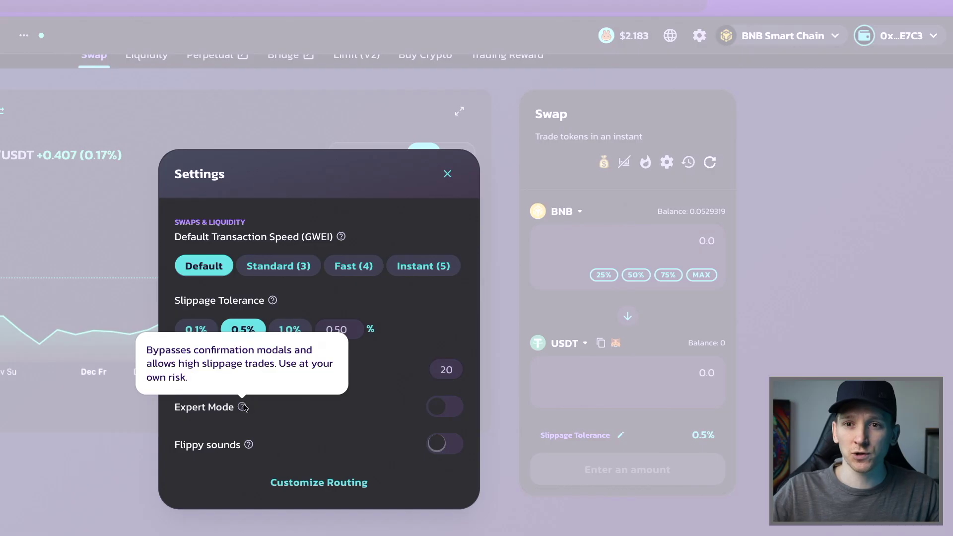
pyautogui.click(448, 177)
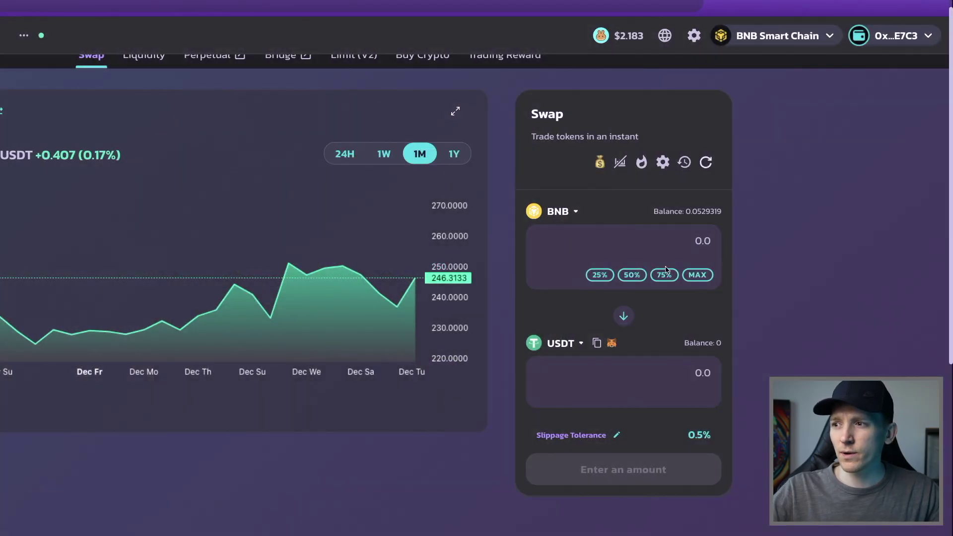
# Set the amount to swap to 25% of the BNB balance and review the quote's minimum received, price impact and trading fee
pyautogui.click(599, 274)
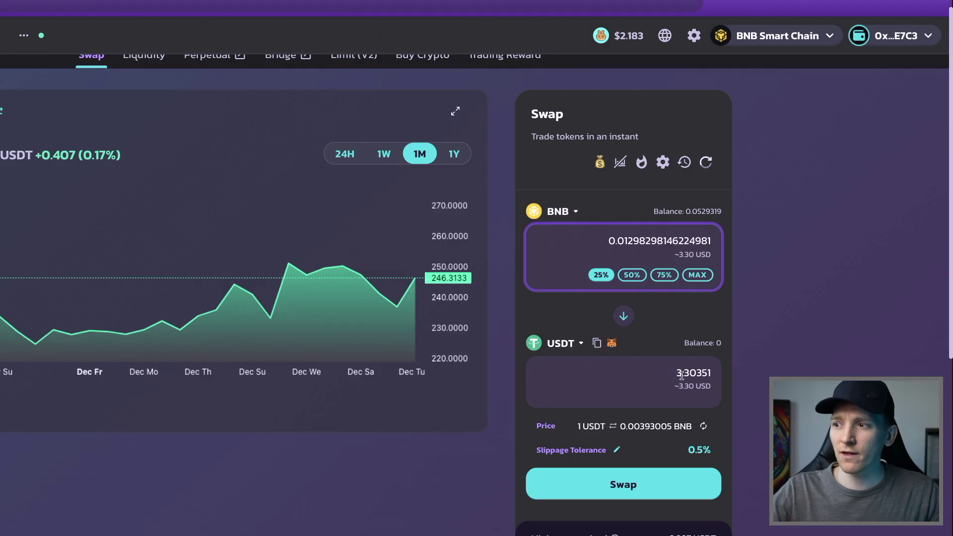
pyautogui.scroll(-1, 768, 377)
pyautogui.scroll(-1, 771, 369)
pyautogui.scroll(-1, 778, 360)
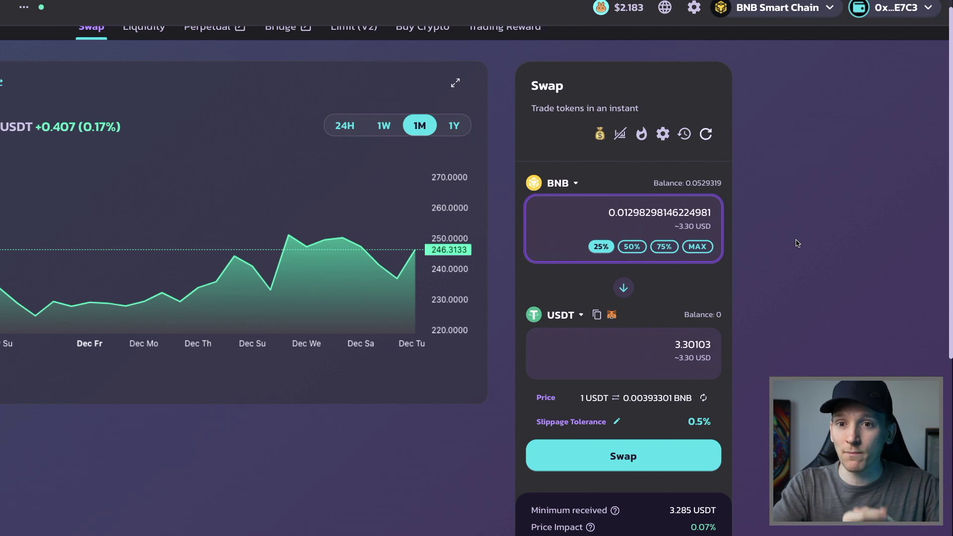
pyautogui.scroll(-1, 810, 264)
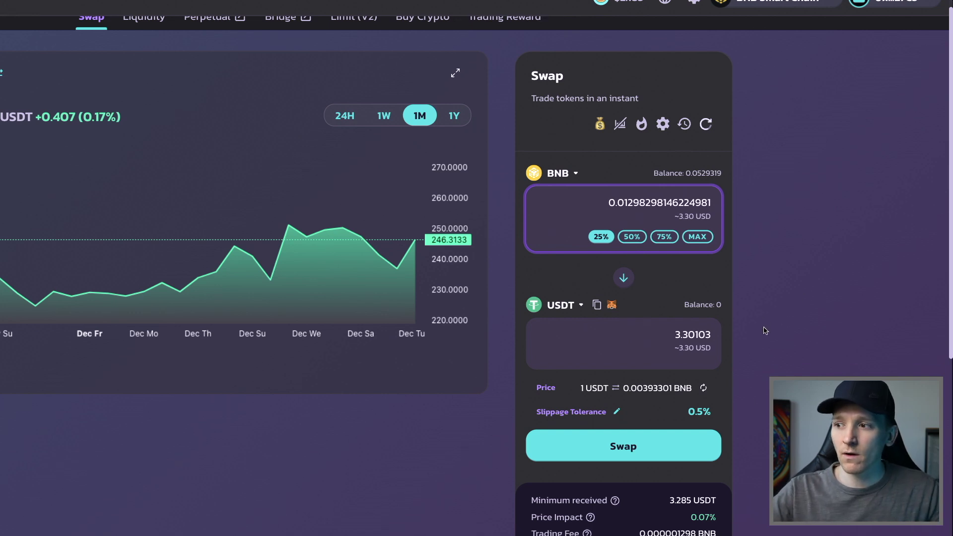
# Submit and confirm the BNB to USDT swap, and approve its transaction in the MetaMask wallet
pyautogui.click(665, 439)
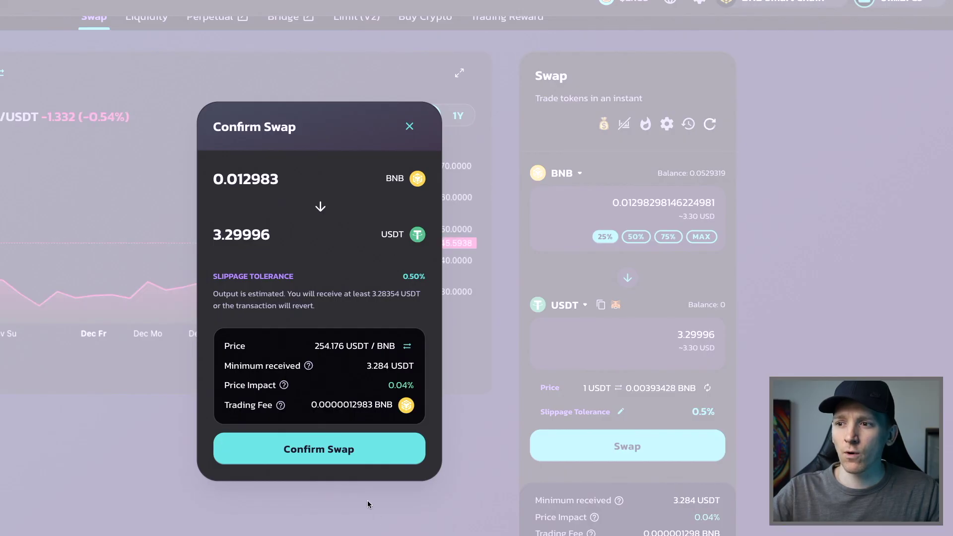
pyautogui.click(333, 452)
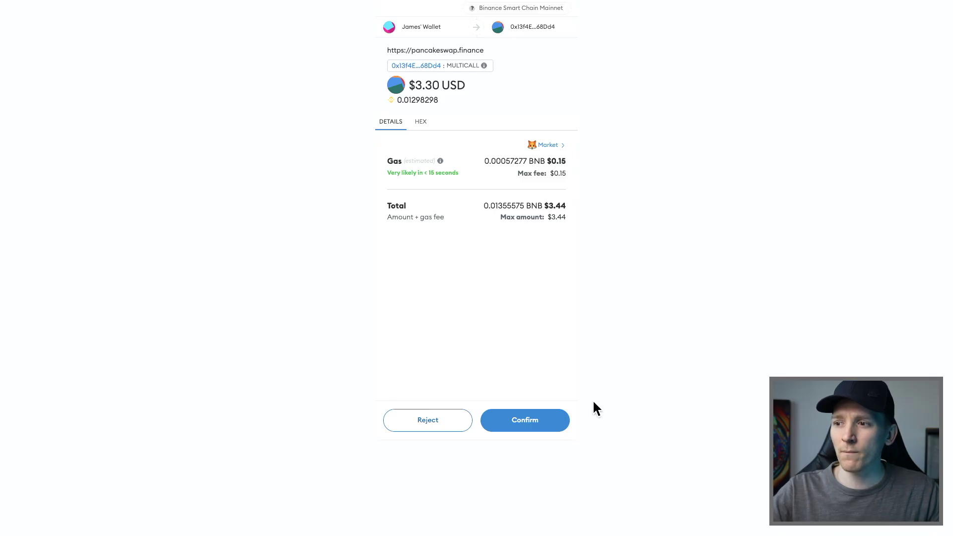
pyautogui.click(523, 420)
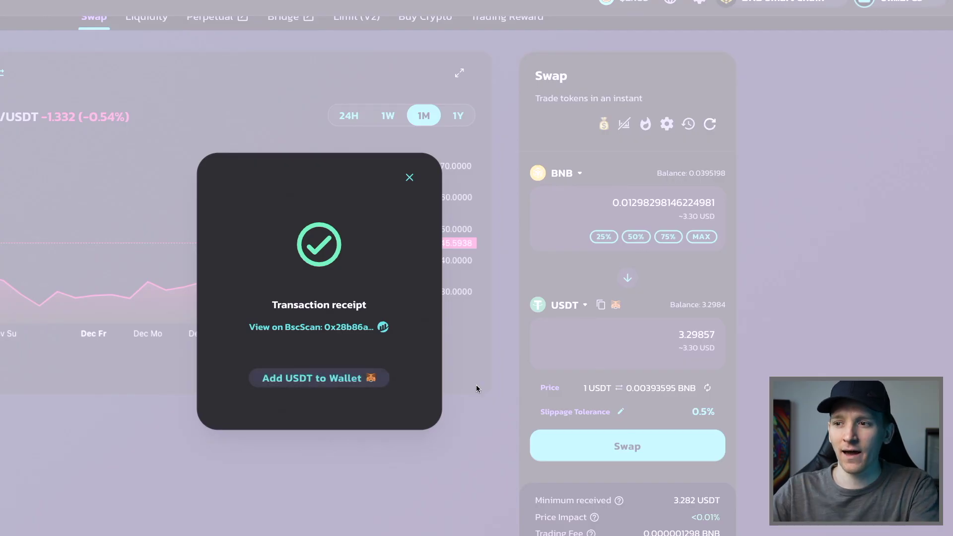
# Open MetaMask's custom token import form and look up Tether's contract information on CoinGecko
pyautogui.click(775, 350)
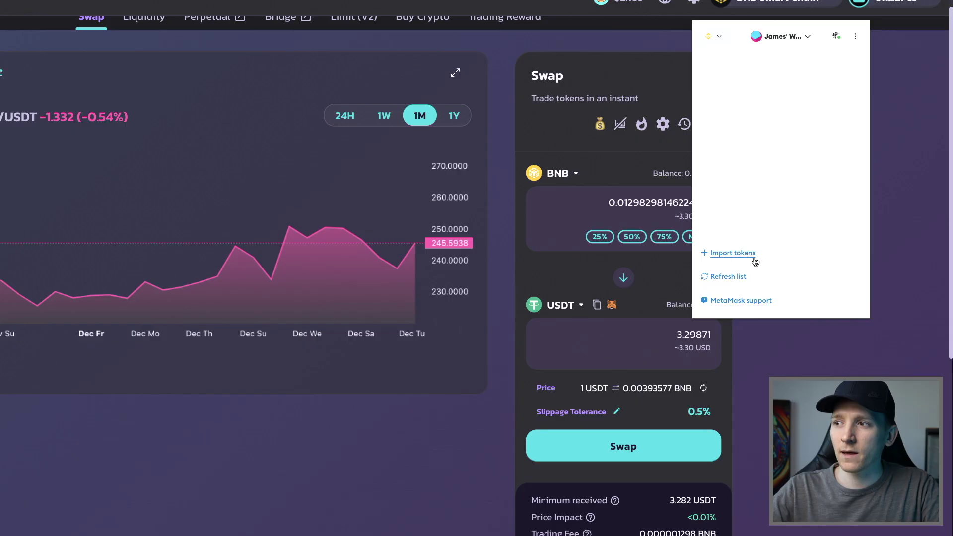
pyautogui.click(733, 254)
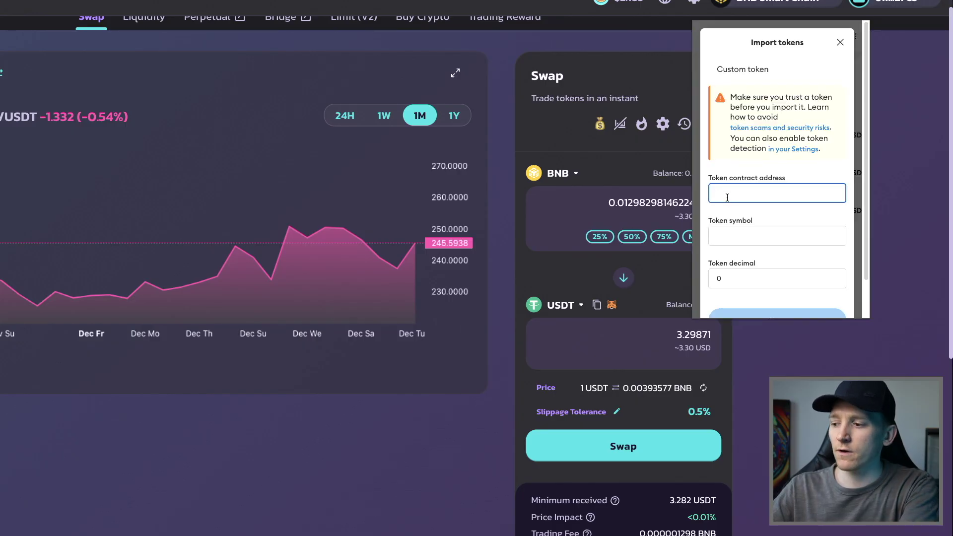
pyautogui.hotkey('alt', 'Tab')
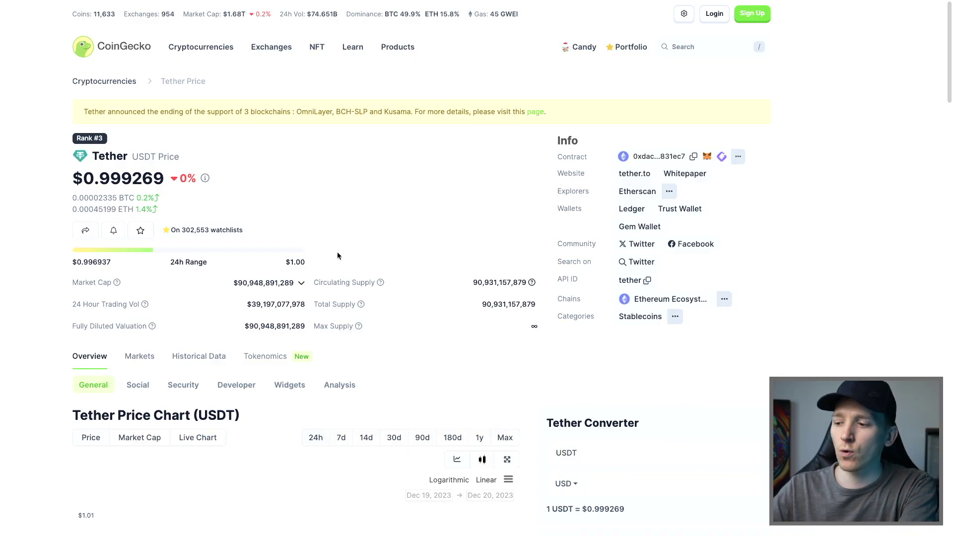
# Switch to the token approval checker and view the edit option for PancakeSwap's unlimited USDT allowance without changing it
pyautogui.hotkey('alt', 'Tab')
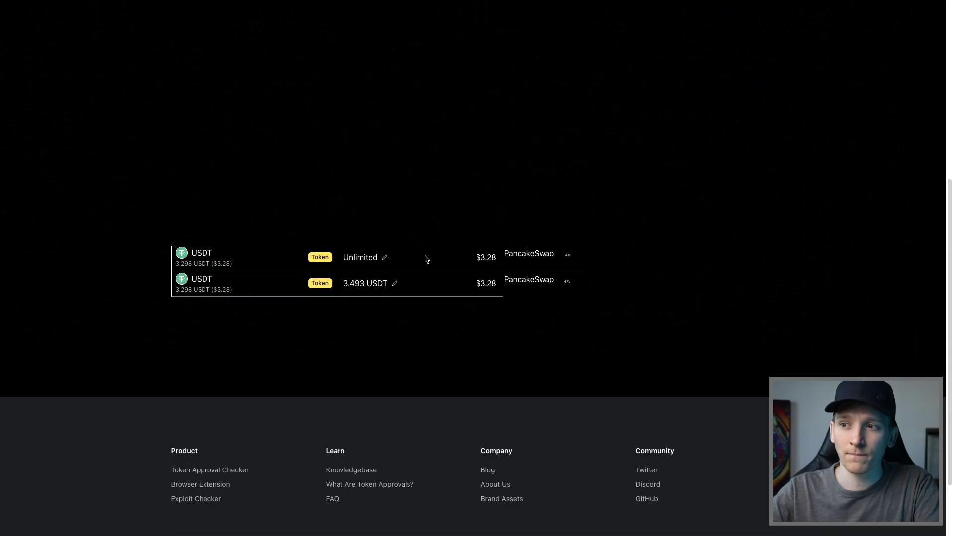
pyautogui.click(386, 258)
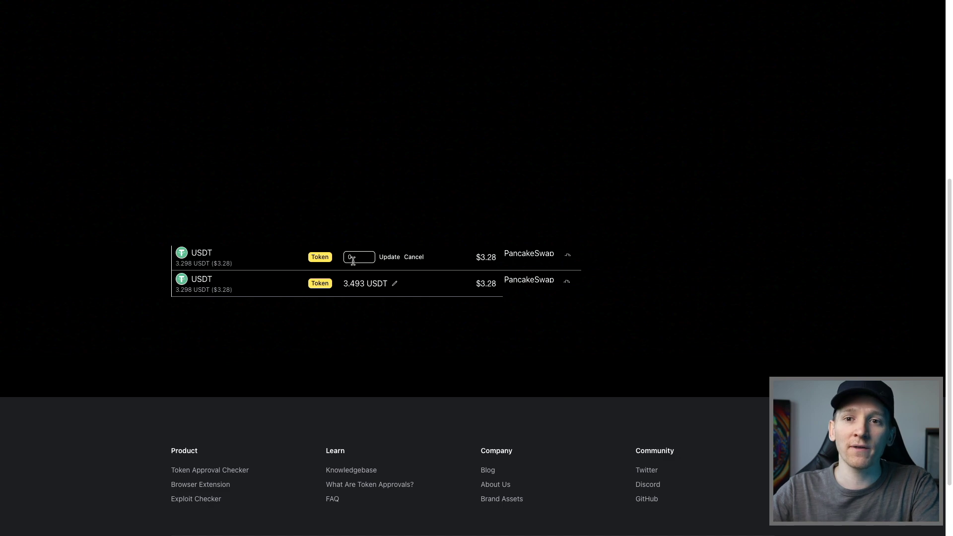
pyautogui.click(414, 258)
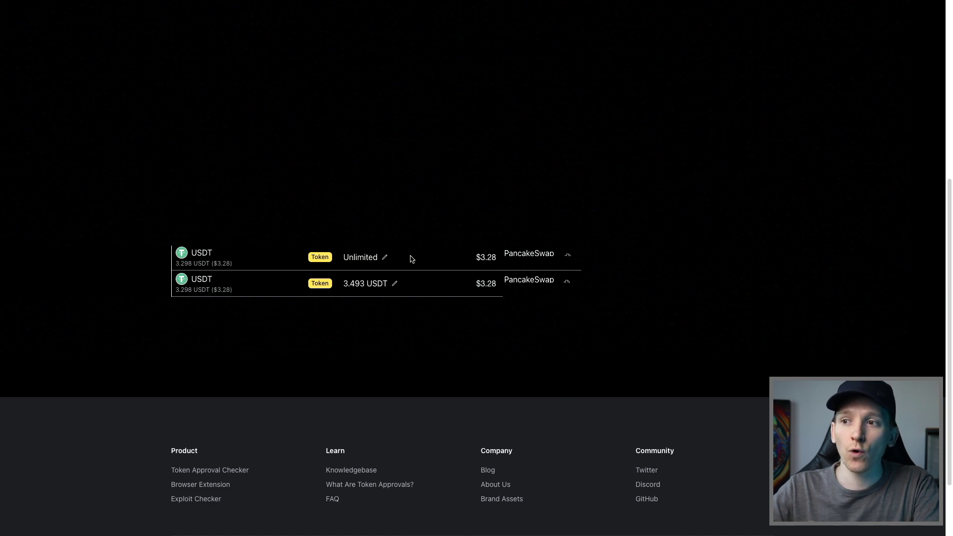